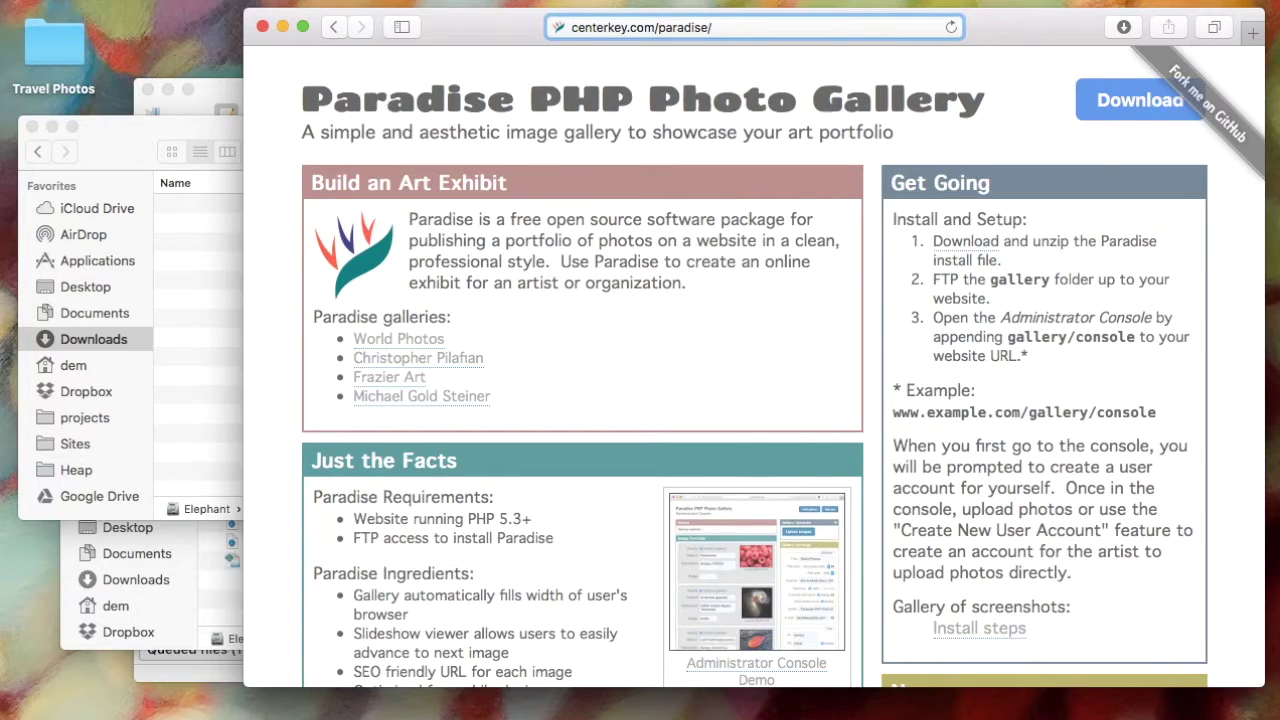
# Download Paradise and move the unzipped gallery folder from Downloads into the hpix.com site folder.
pyautogui.press('super+l')
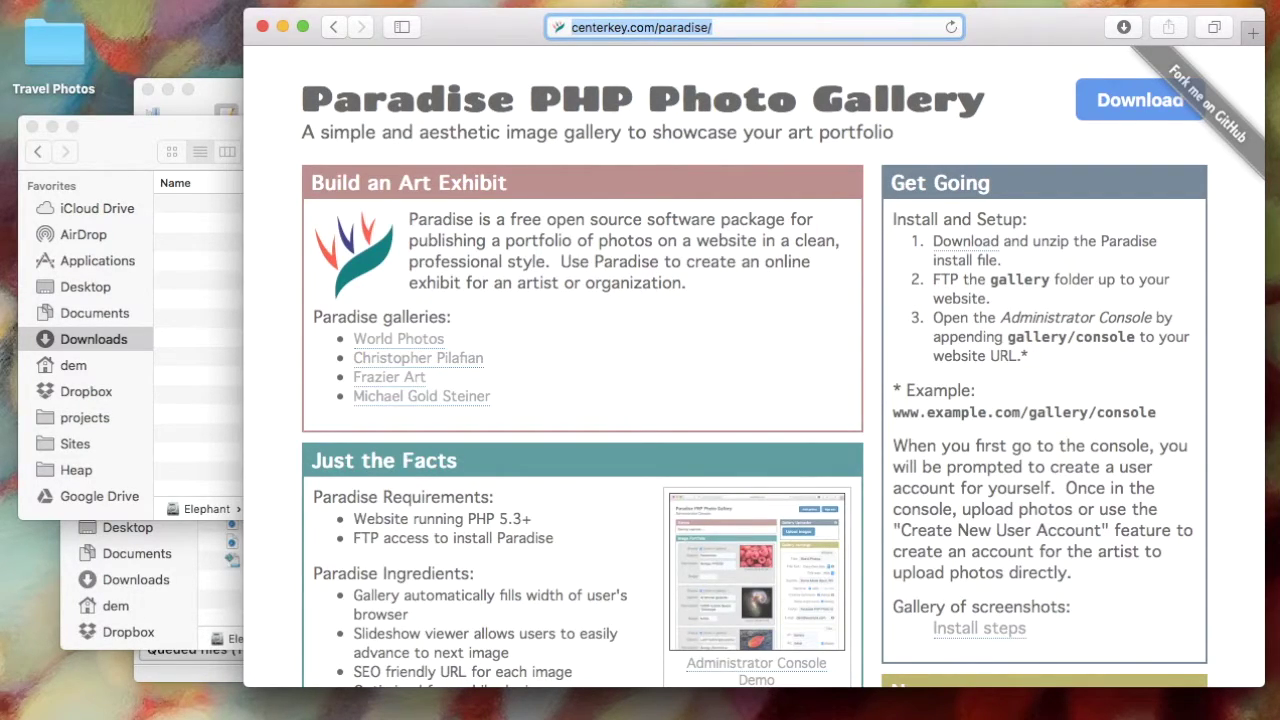
pyautogui.click(1111, 102)
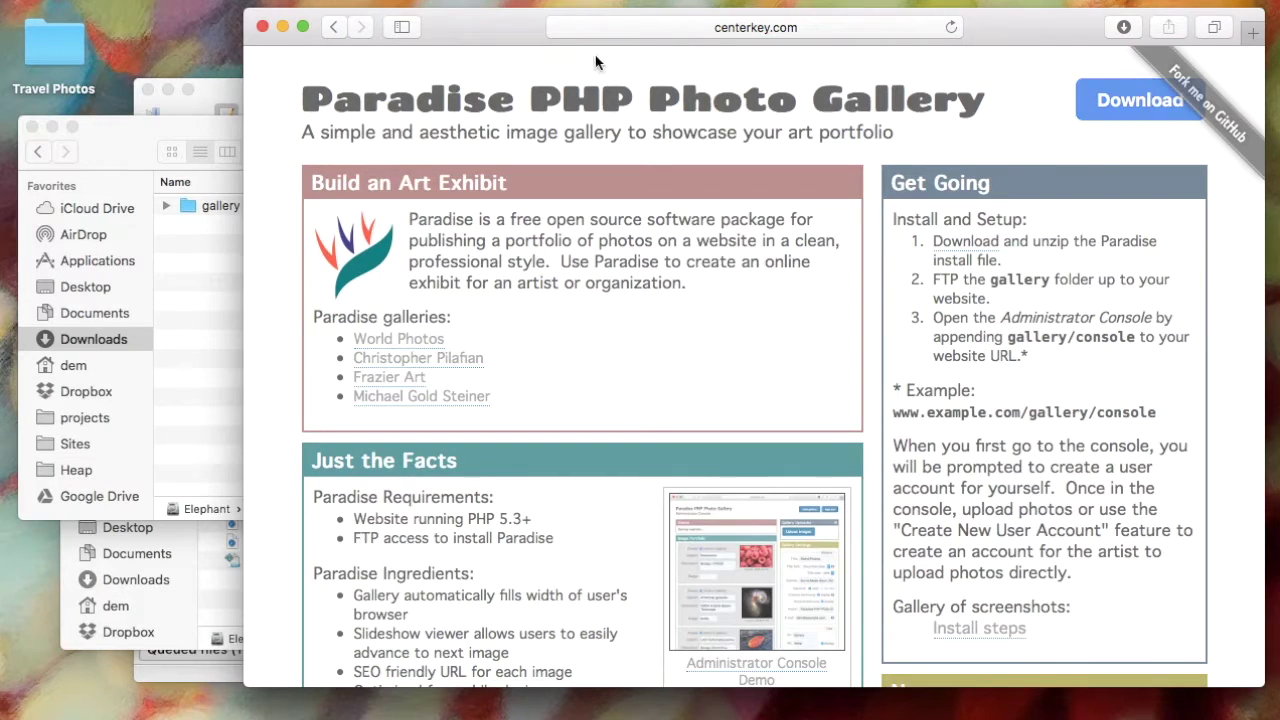
pyautogui.click(120, 146)
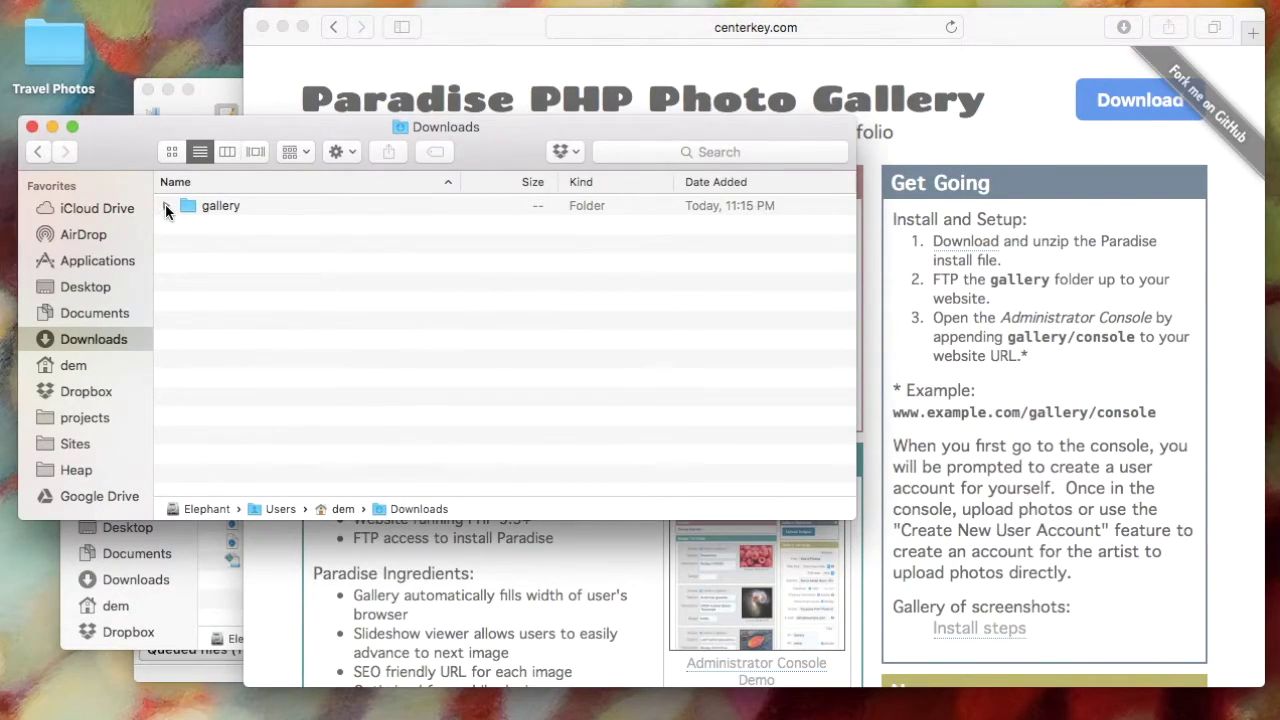
pyautogui.click(166, 206)
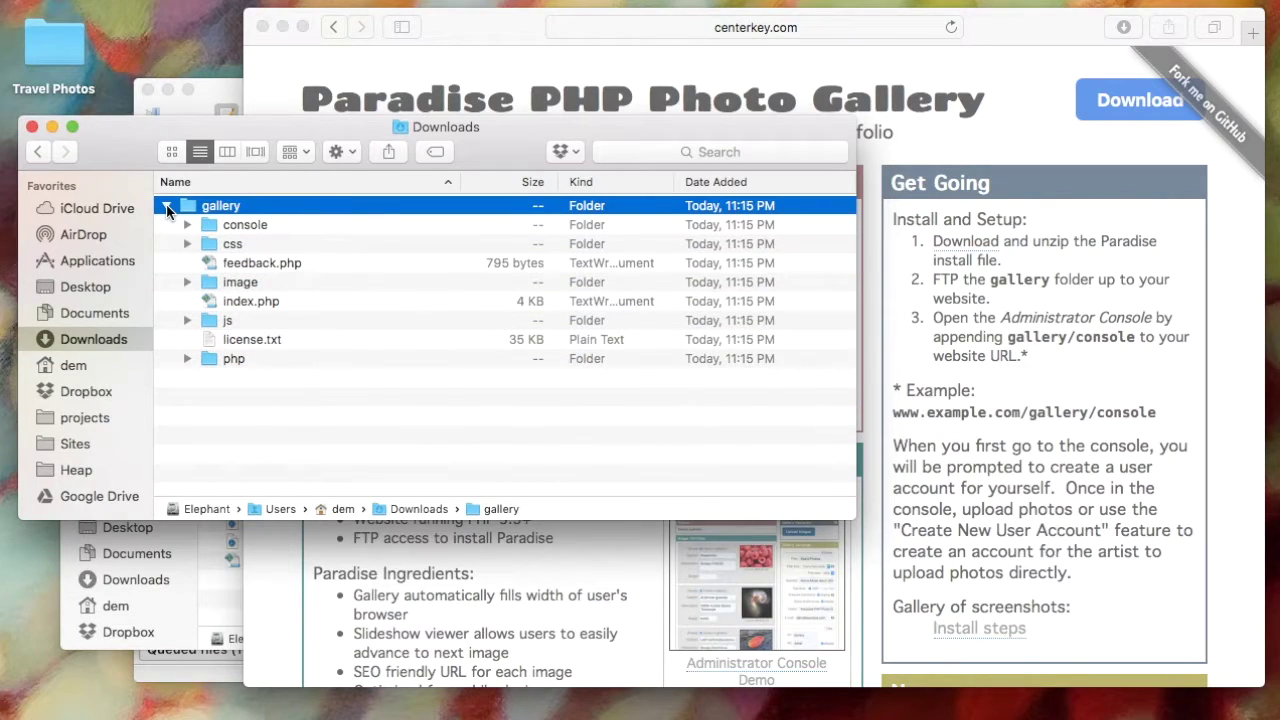
pyautogui.click(166, 206)
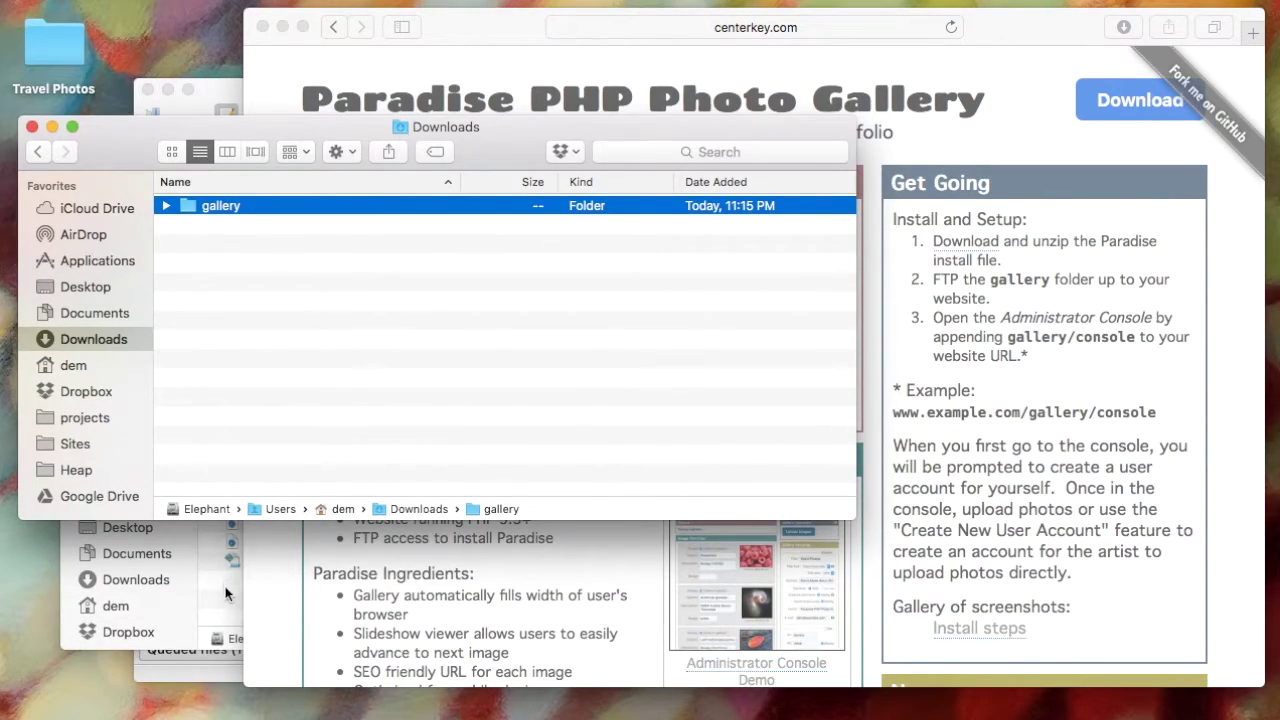
pyautogui.click(226, 591)
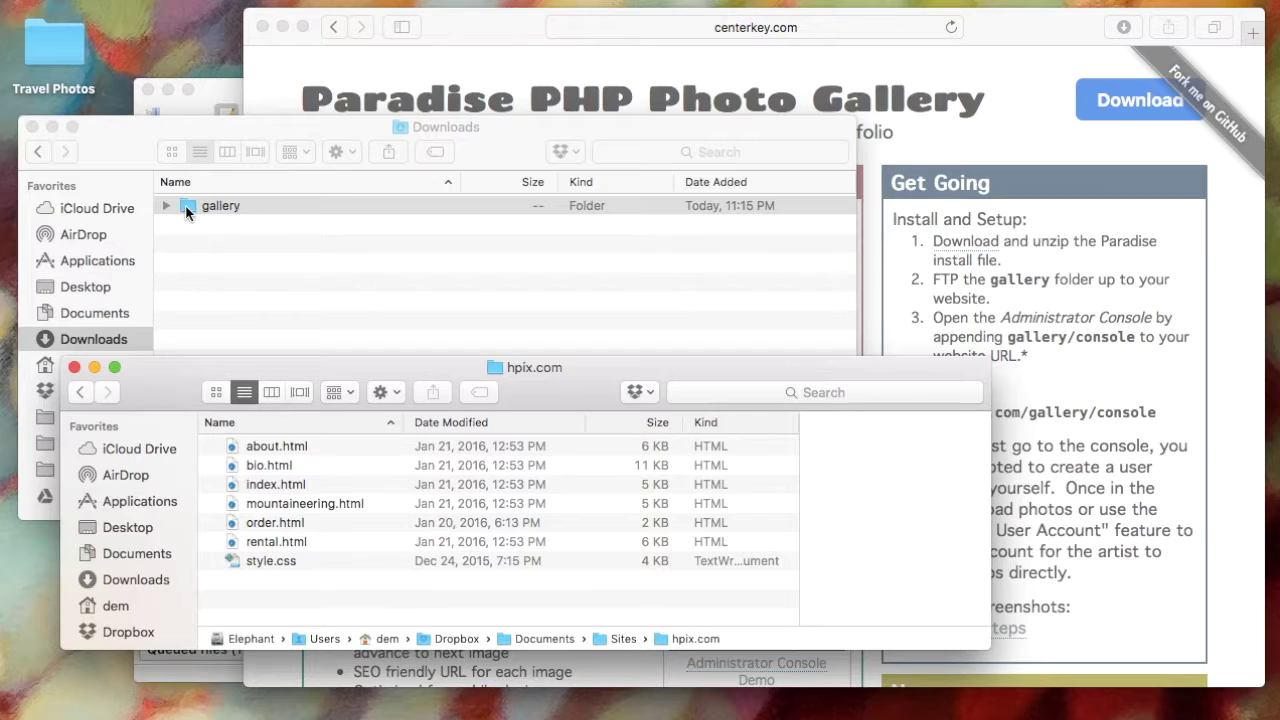
pyautogui.moveTo(185, 205); pyautogui.dragTo(329, 606)
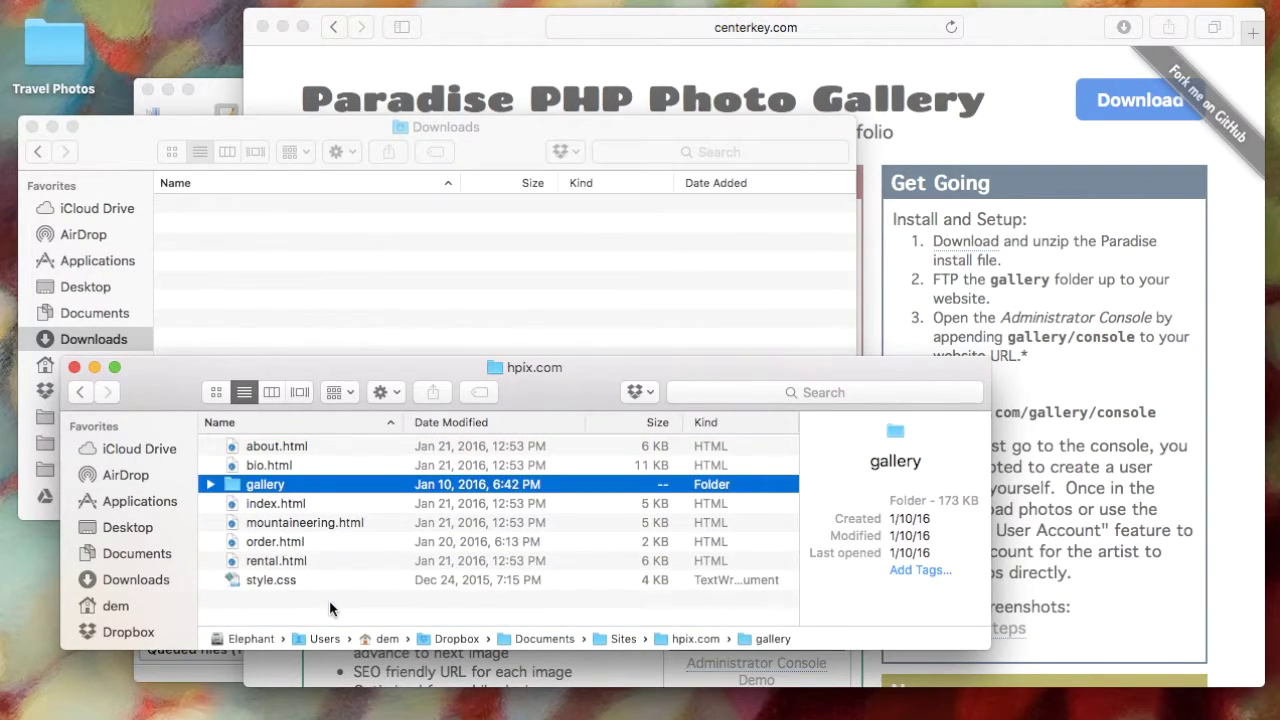
# Refresh FileZilla's local listing and upload the gallery folder to the server's public_html.
pyautogui.click(208, 683)
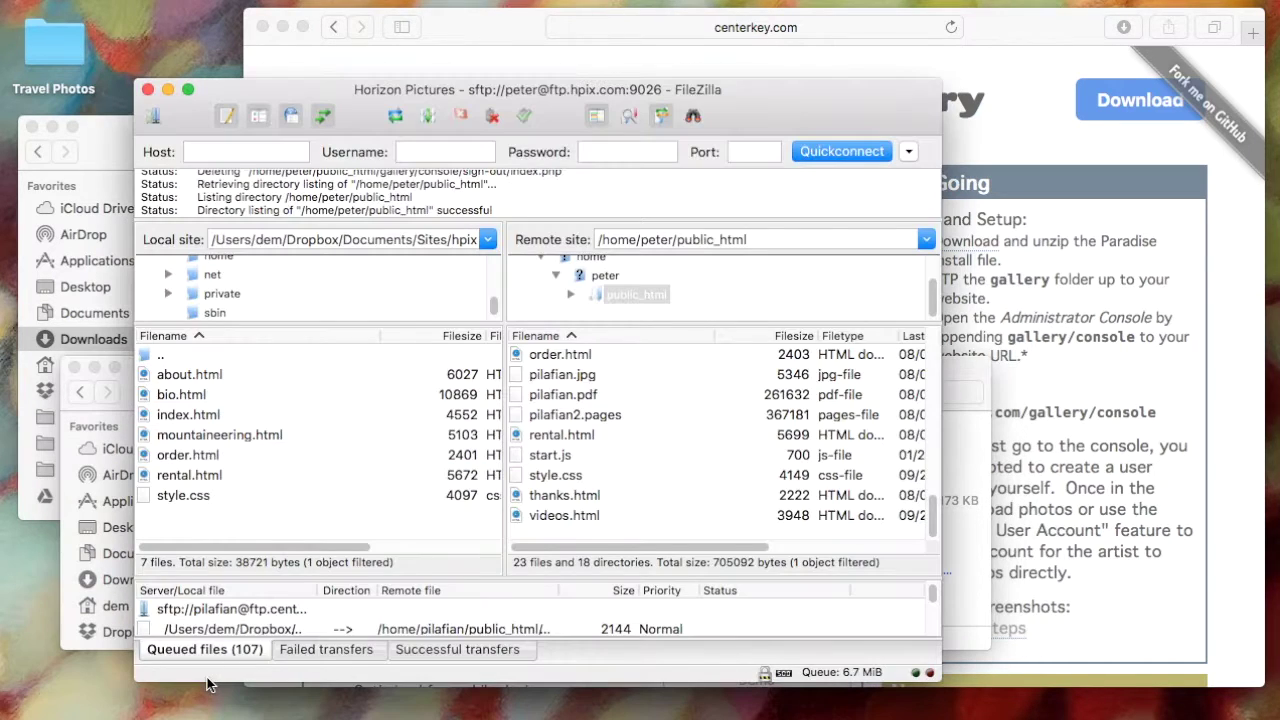
pyautogui.rightClick(327, 396)
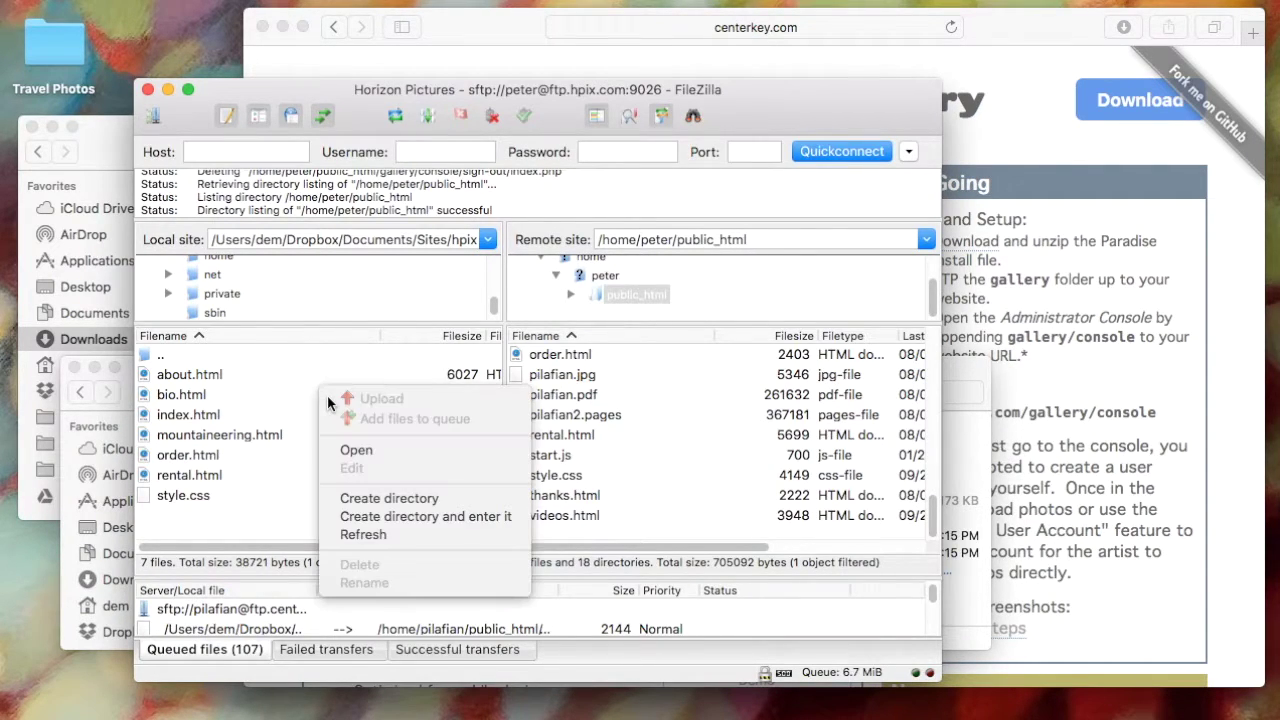
pyautogui.click(372, 537)
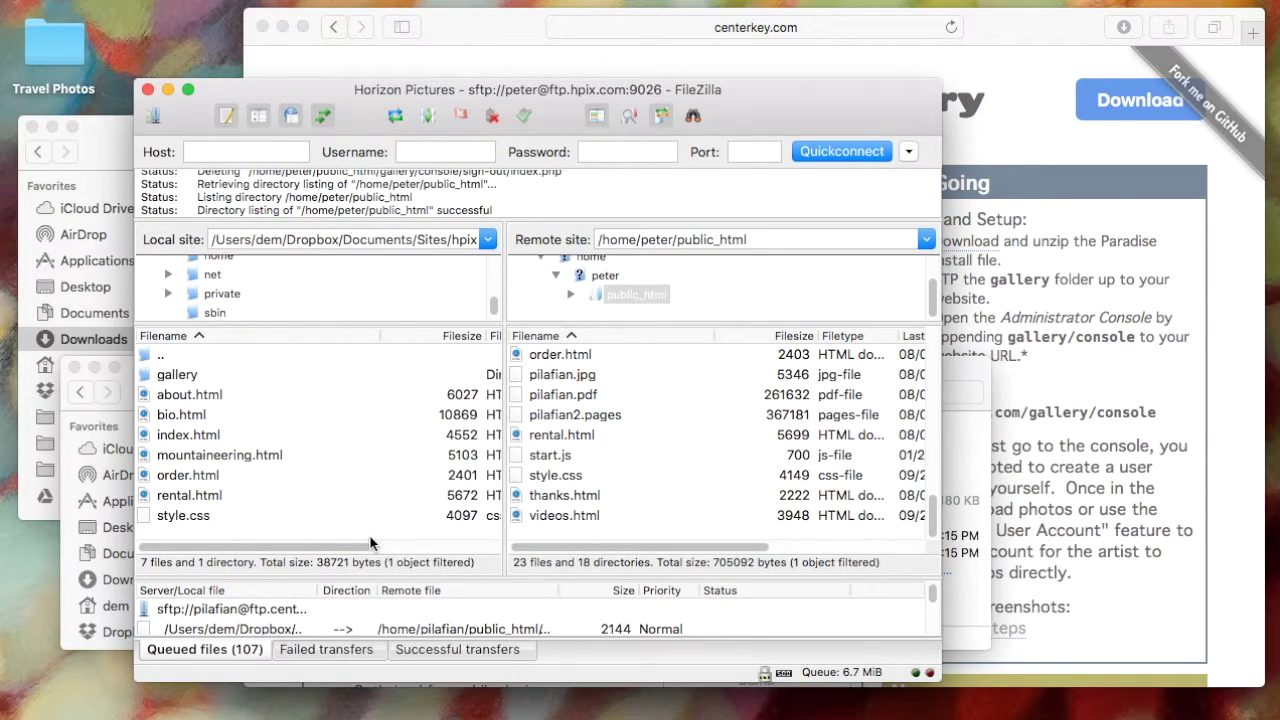
pyautogui.click(185, 376)
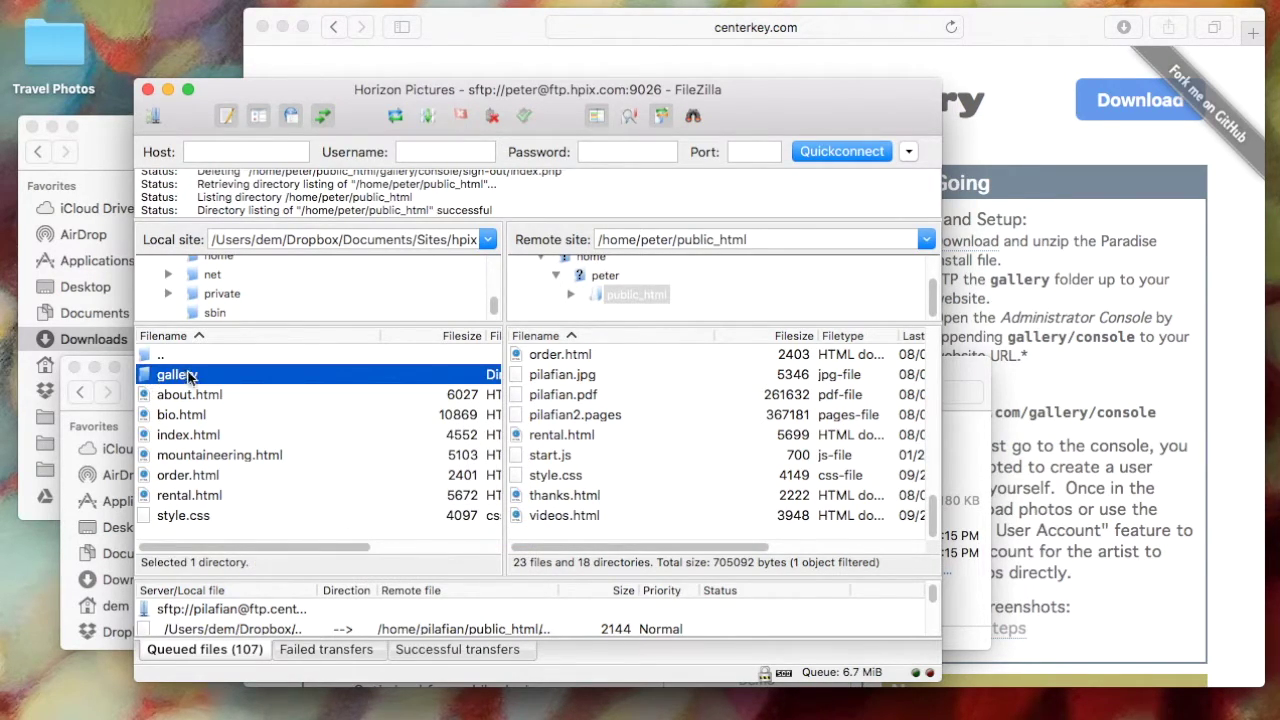
pyautogui.rightClick(207, 373)
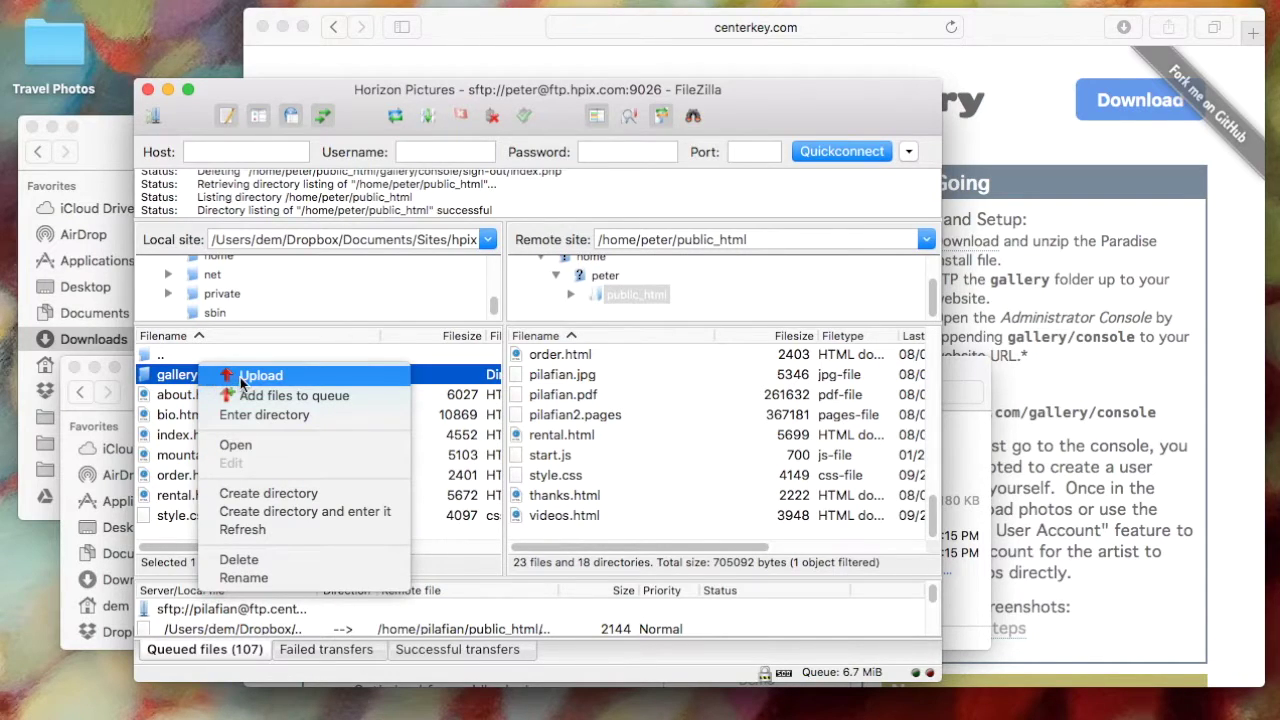
pyautogui.click(240, 377)
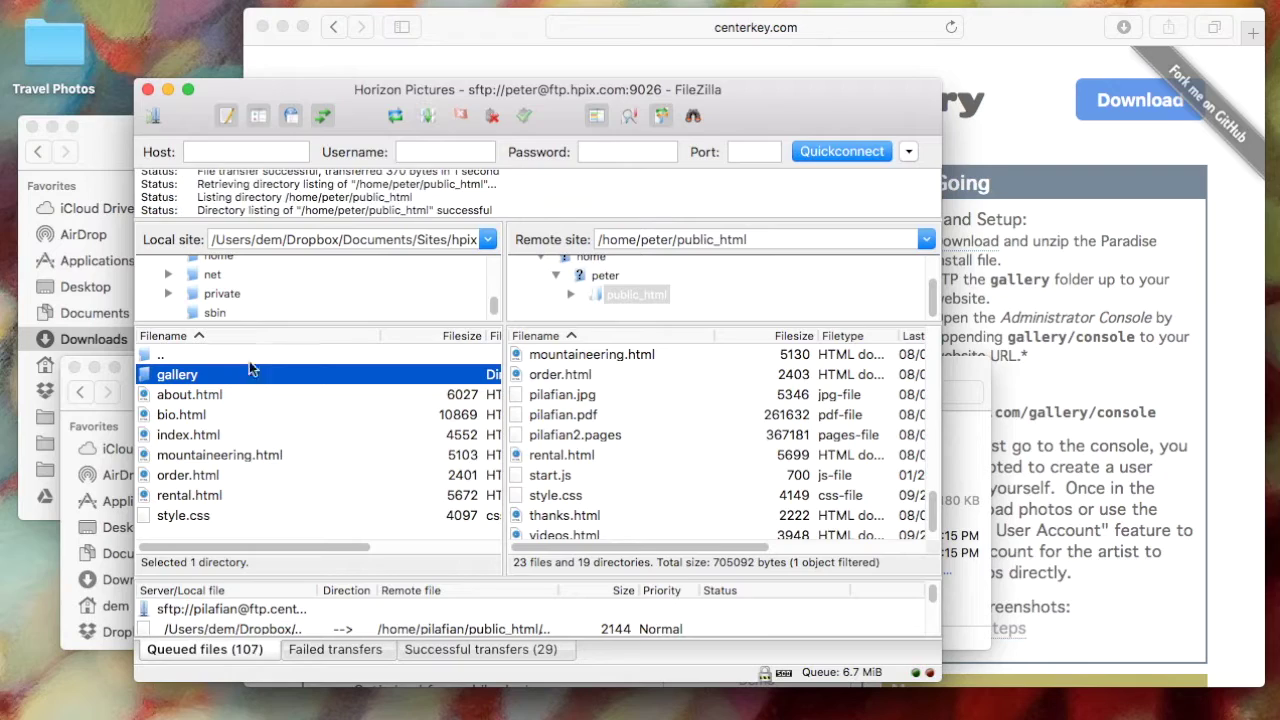
# Load hpix.com/gallery/console in a new browser tab.
pyautogui.click(510, 38)
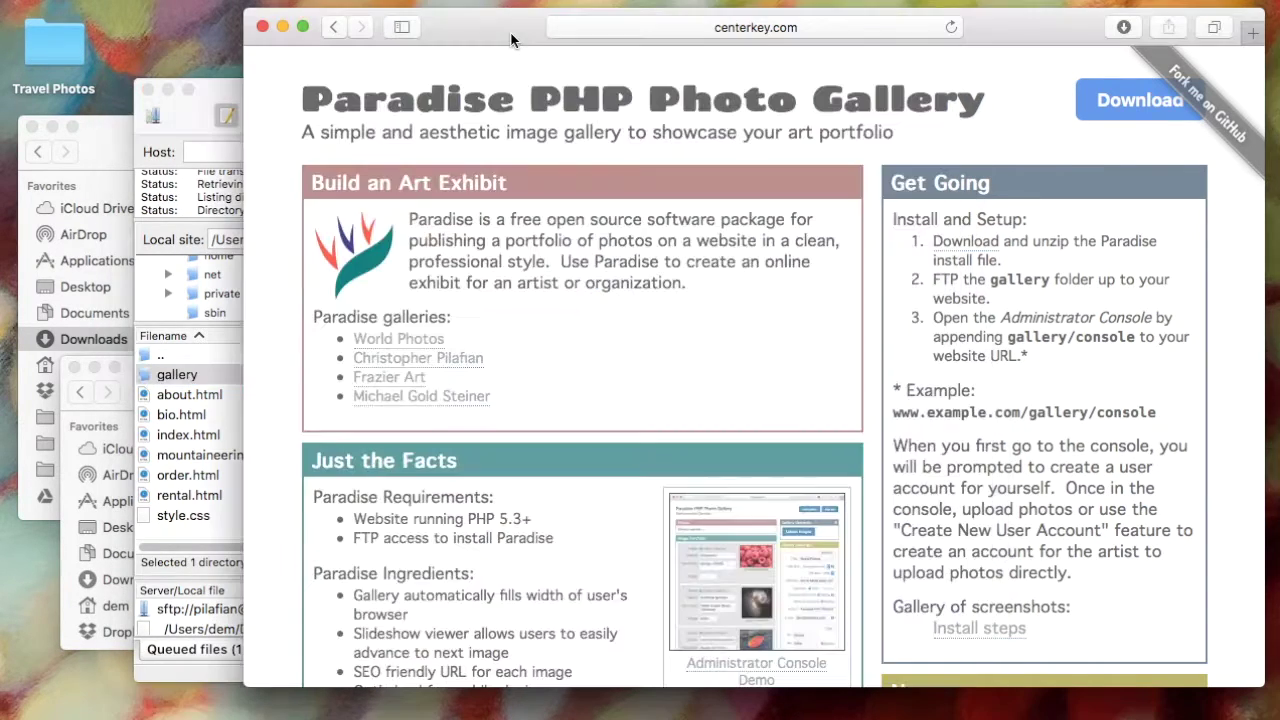
pyautogui.press('super+t')
pyautogui.write('http://hpix.com/gallery/console')
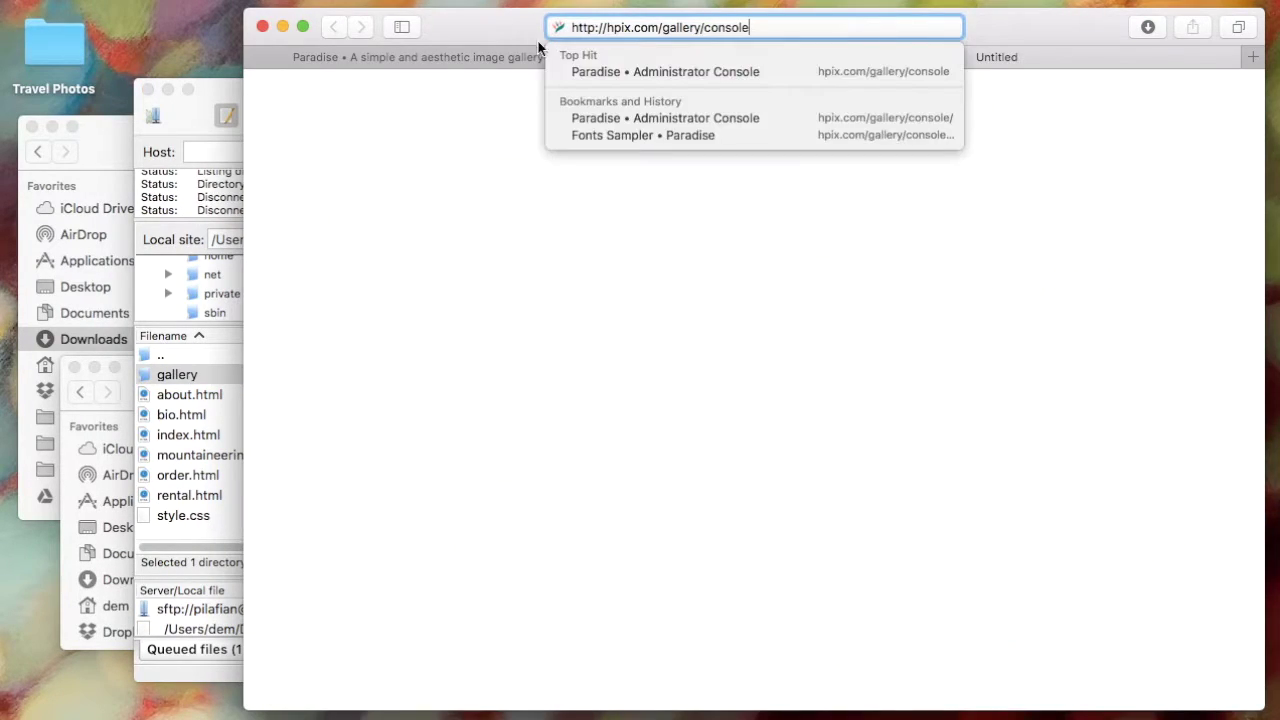
pyautogui.doubleClick(684, 27)
pyautogui.doubleClick(725, 28)
pyautogui.press('Right')
pyautogui.press('Return')
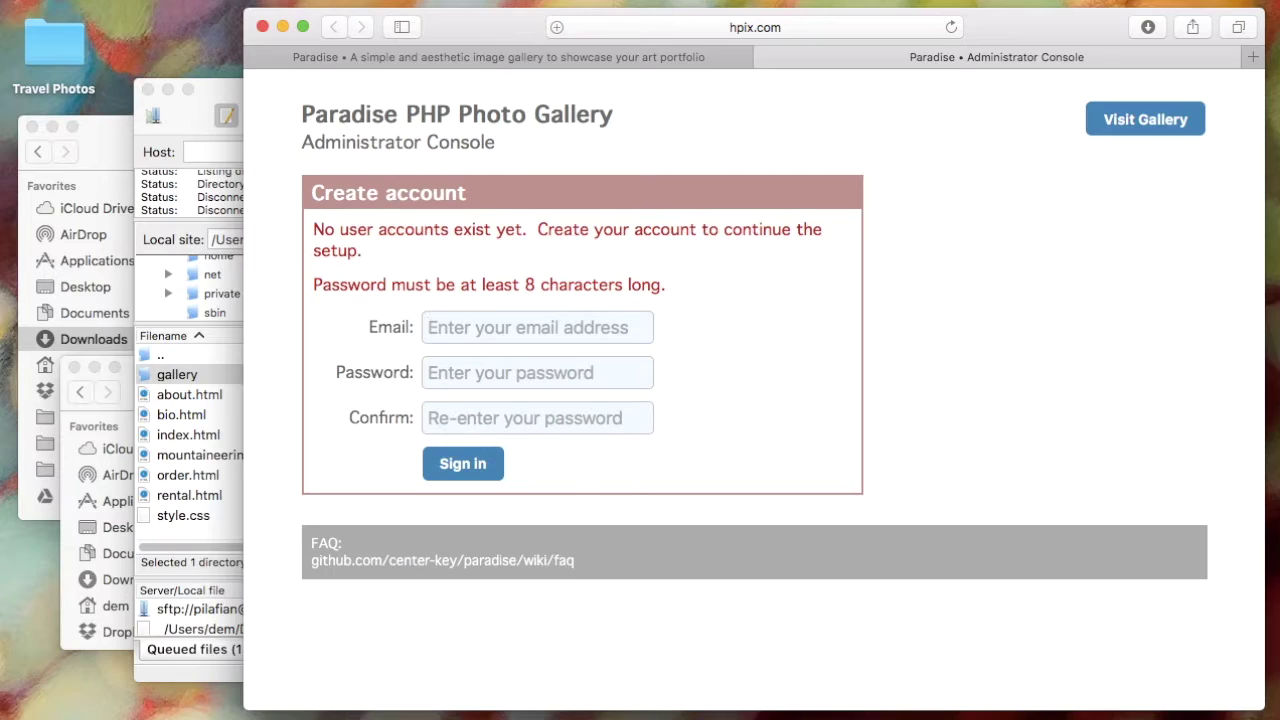
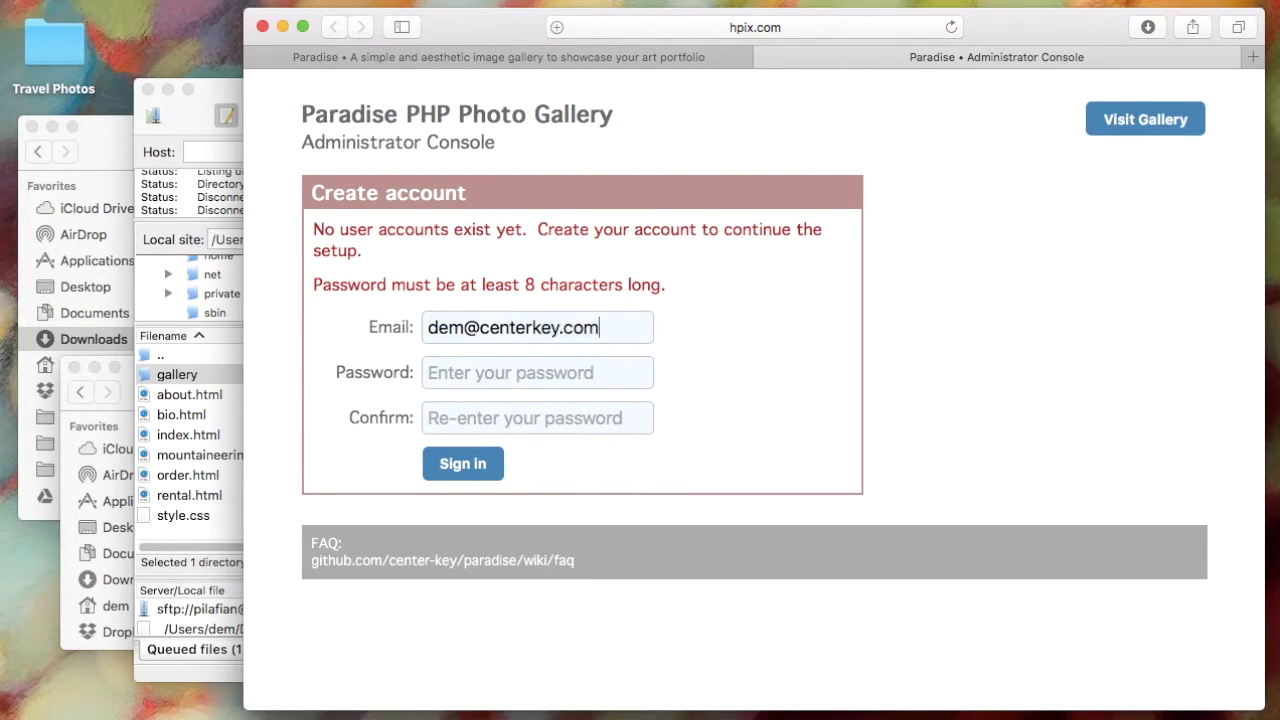
pyautogui.press('Tab')
pyautogui.write('••••••••••')
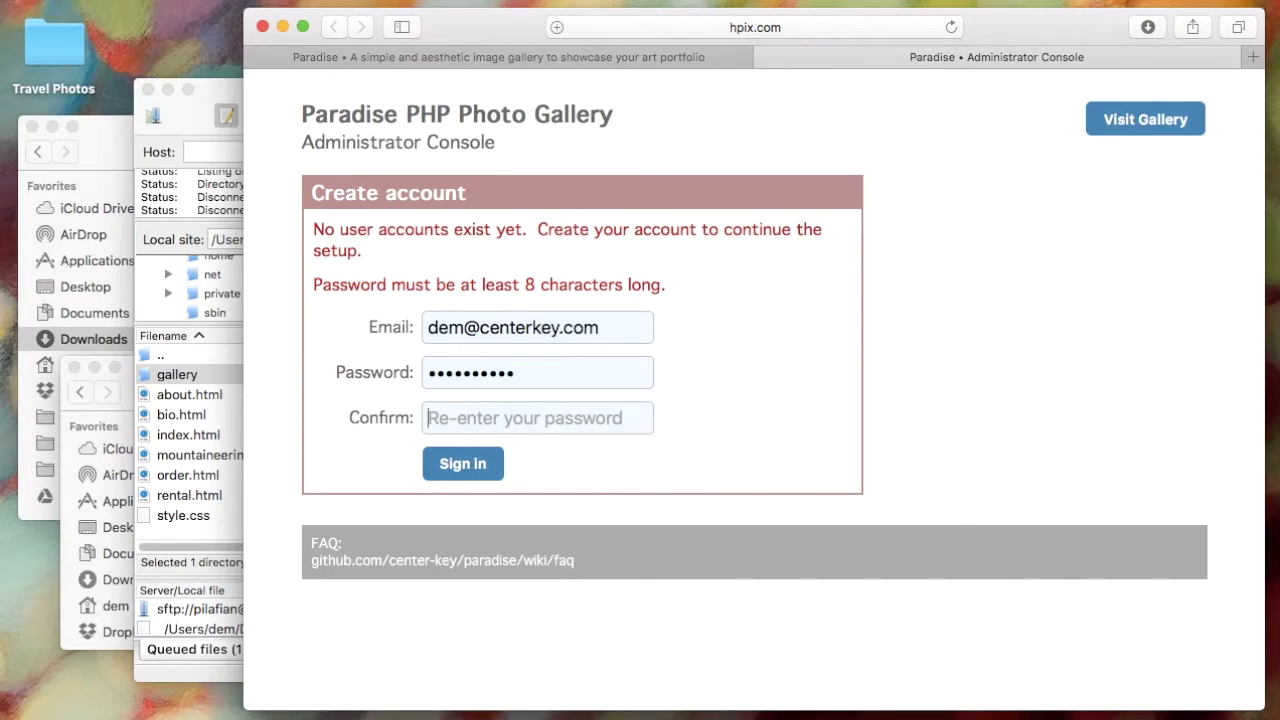
pyautogui.write('•••••••••')
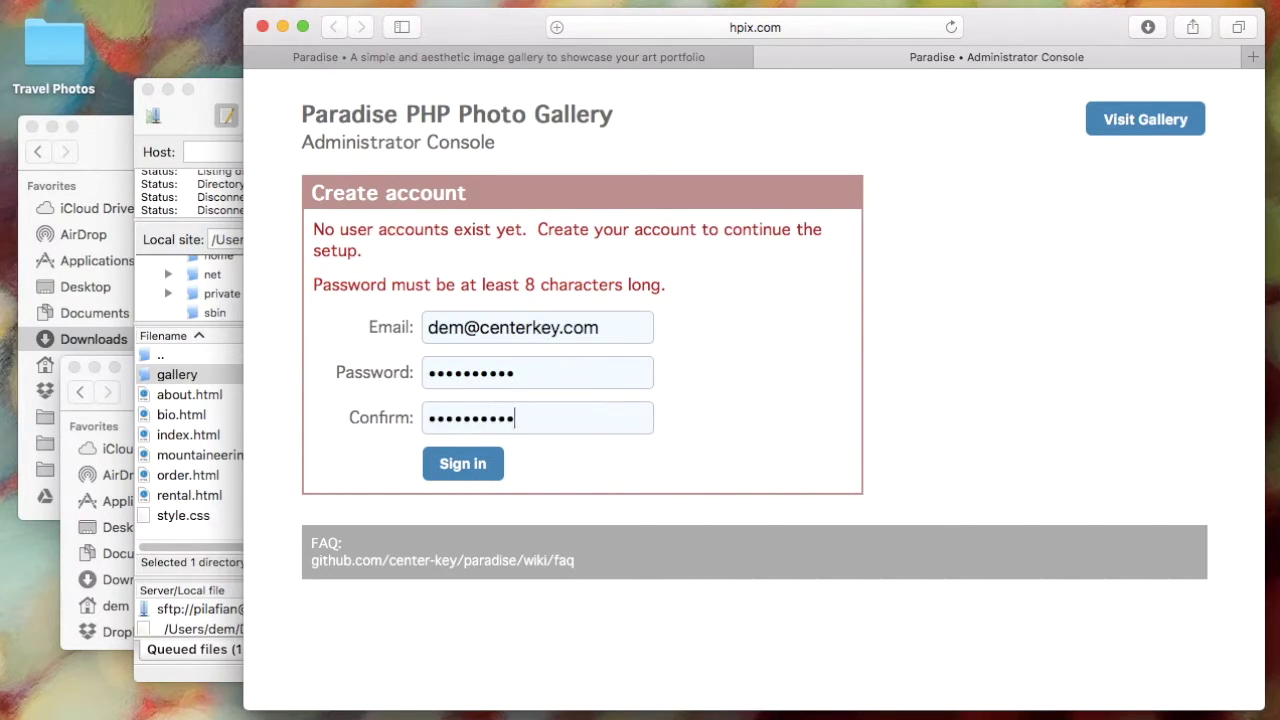
pyautogui.click(480, 476)
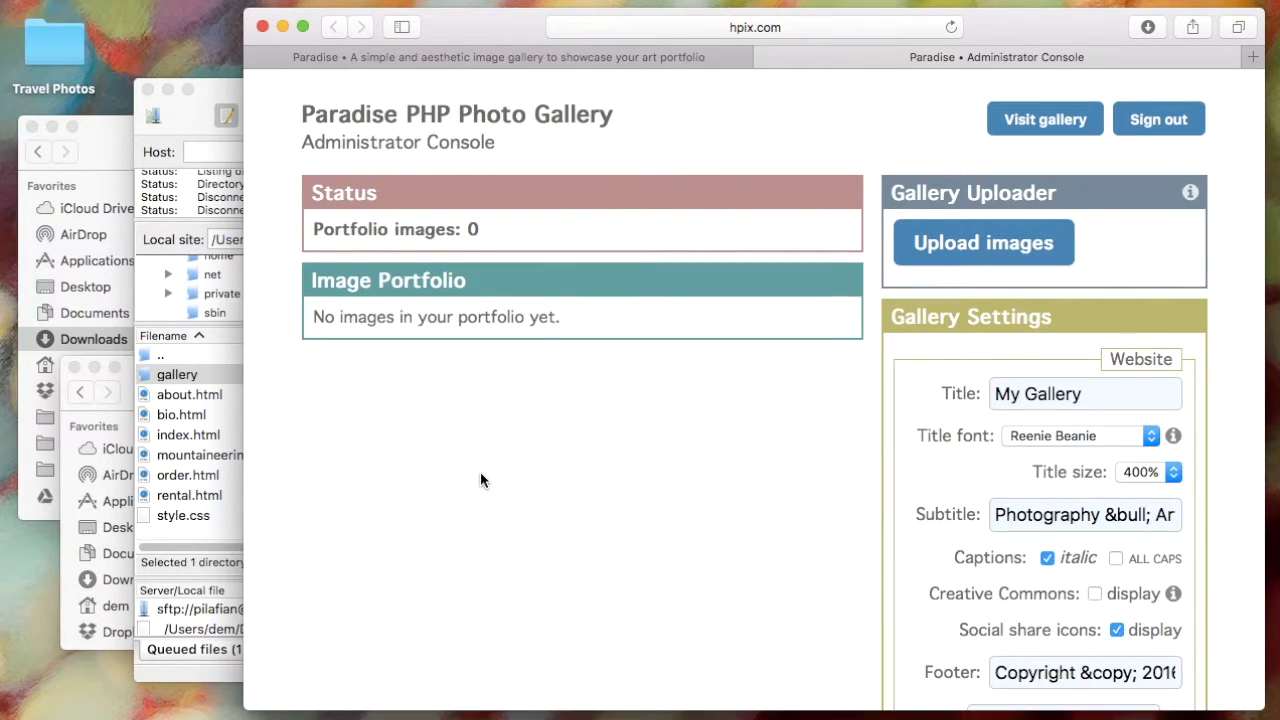
# Preview the public gallery, then upload the eight photos caulker-hut.jpg through sand-dune-beach.jpg.
pyautogui.click(1001, 130)
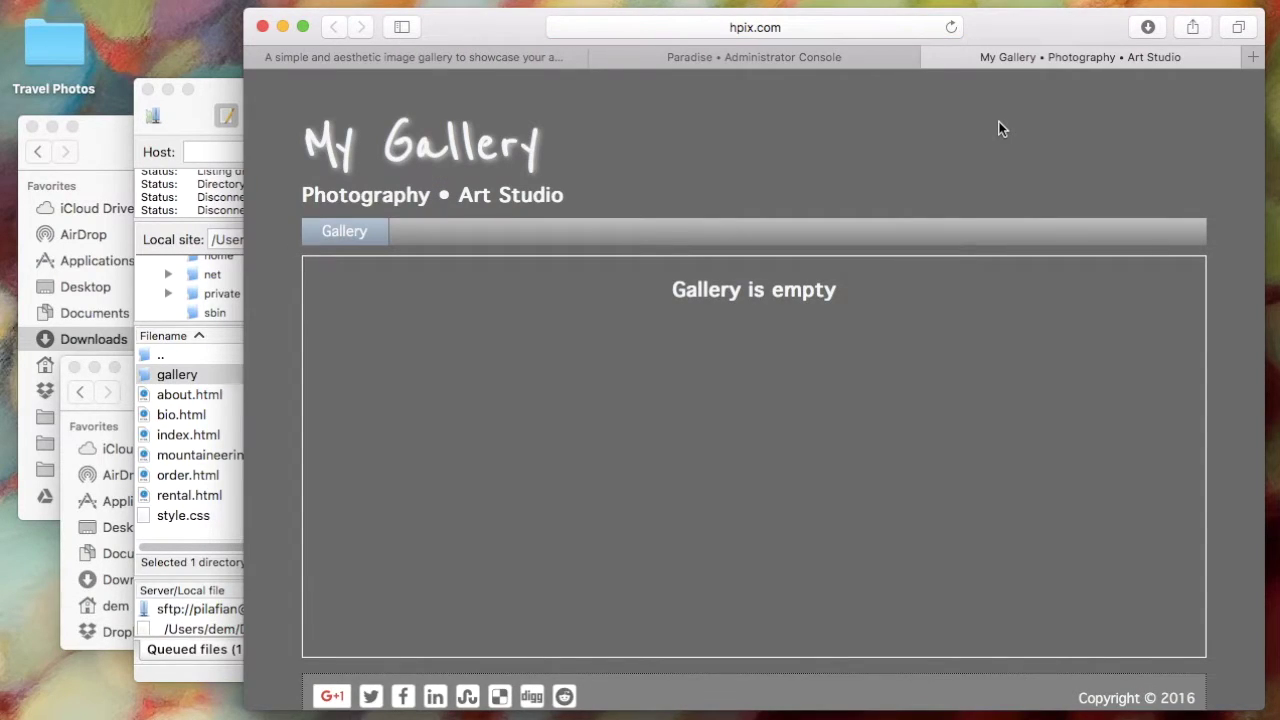
pyautogui.click(877, 60)
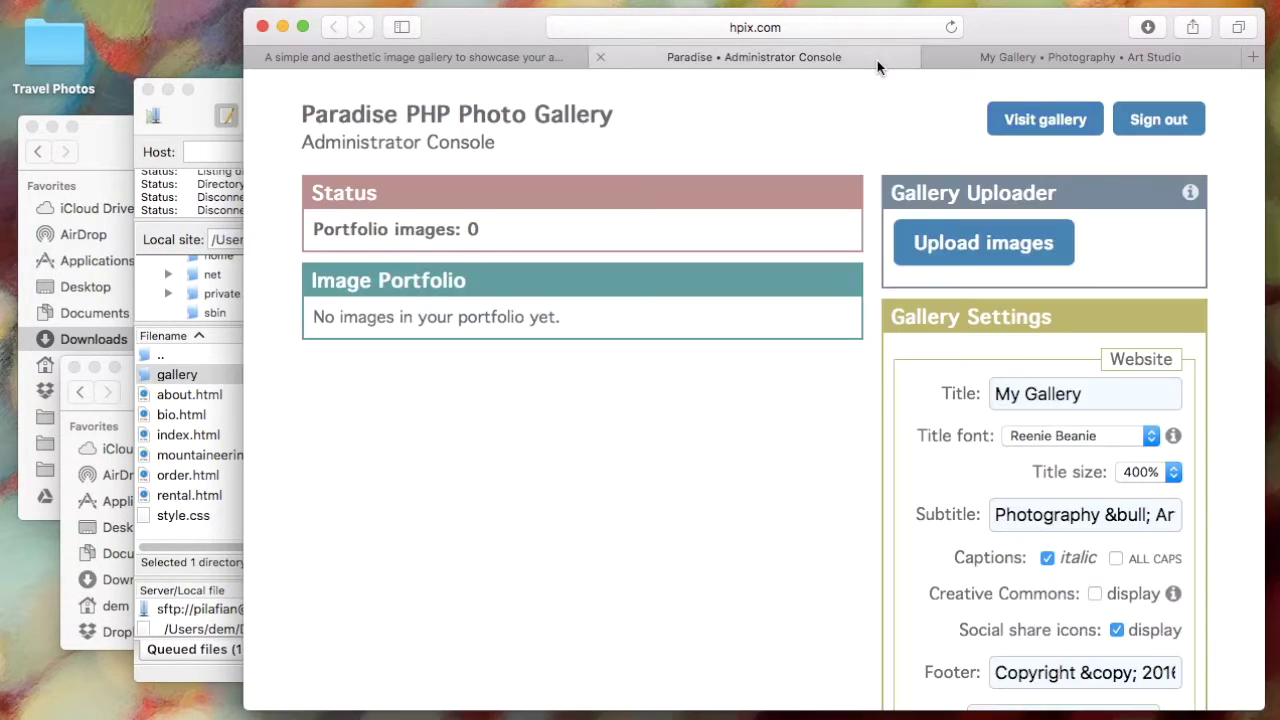
pyautogui.click(929, 259)
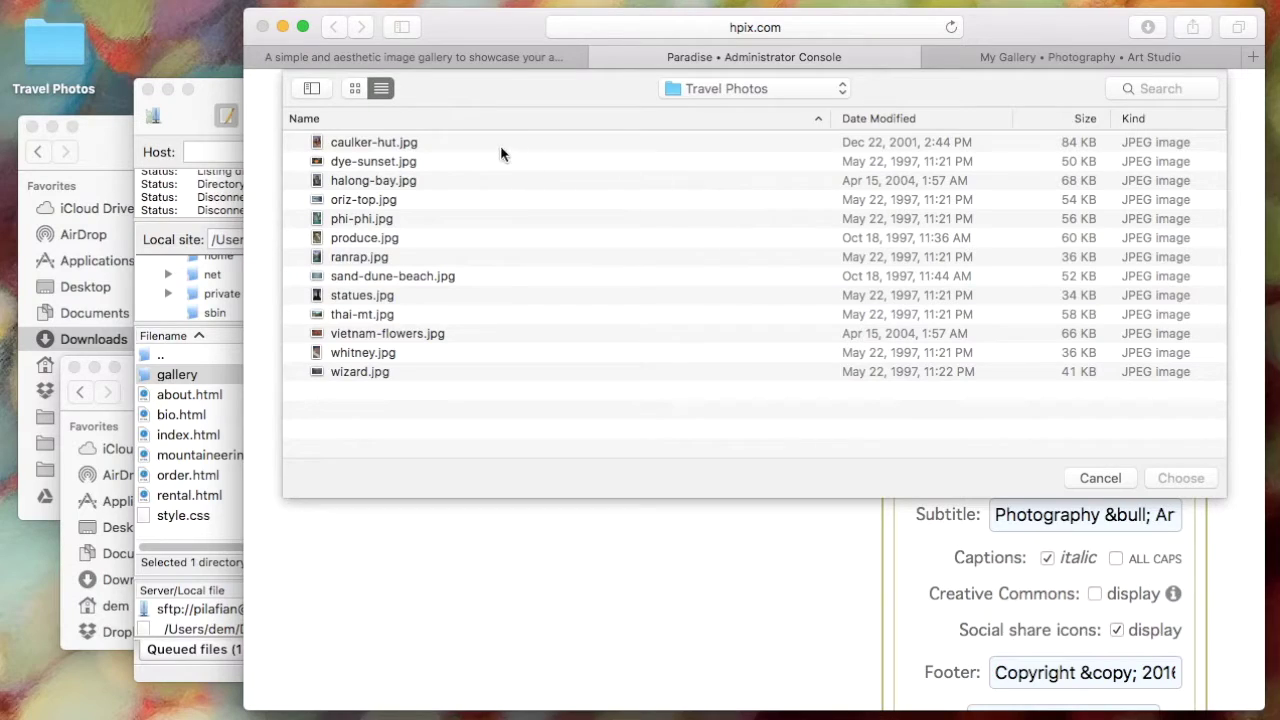
pyautogui.click(382, 147)
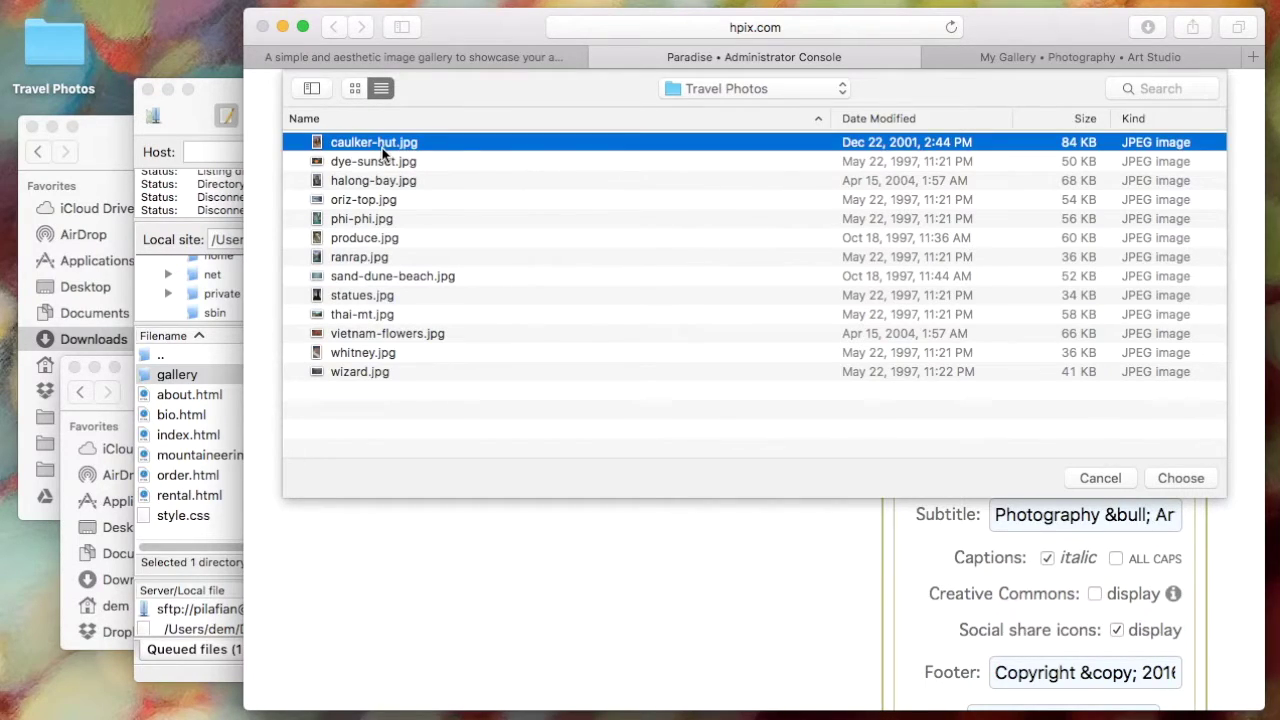
pyautogui.hotkey('shift', 'Down')
pyautogui.hotkey('shift', 'Down')
pyautogui.hotkey('shift', 'Down')
pyautogui.hotkey('shift', 'Down')
pyautogui.hotkey('shift', 'Down')
pyautogui.hotkey('shift', 'Down')
pyautogui.hotkey('shift', 'Down')
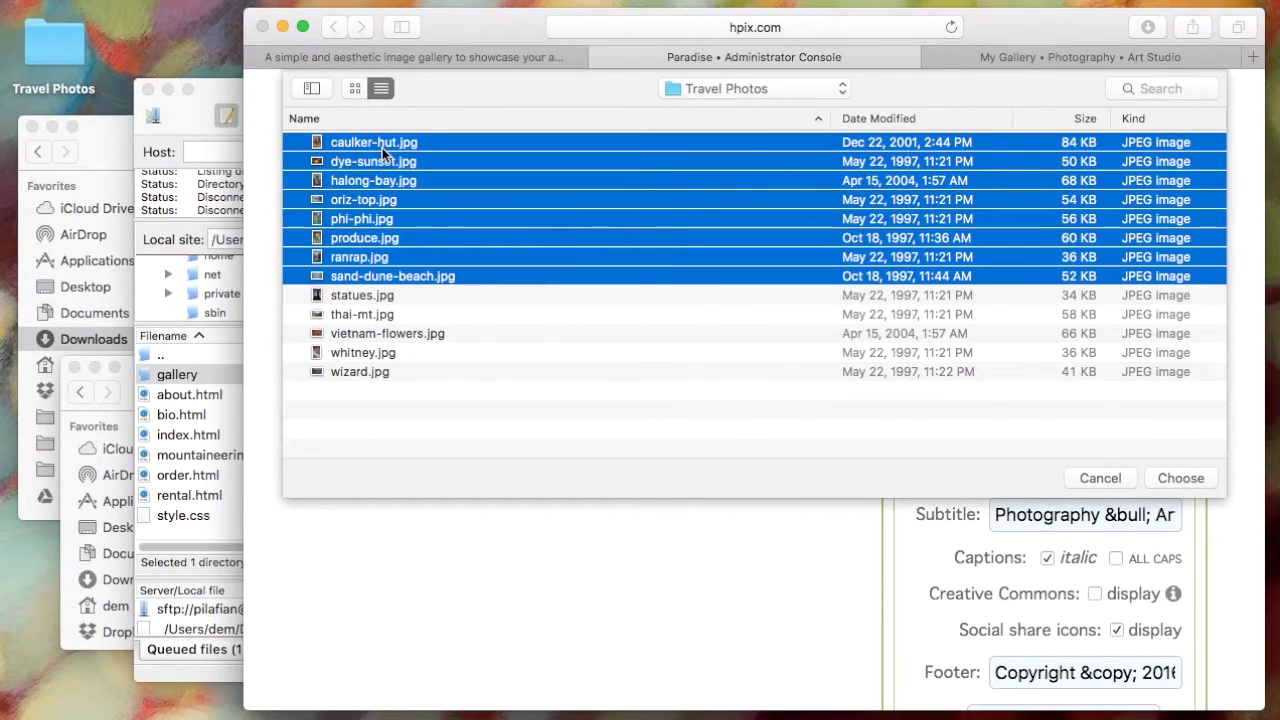
pyautogui.click(1181, 478)
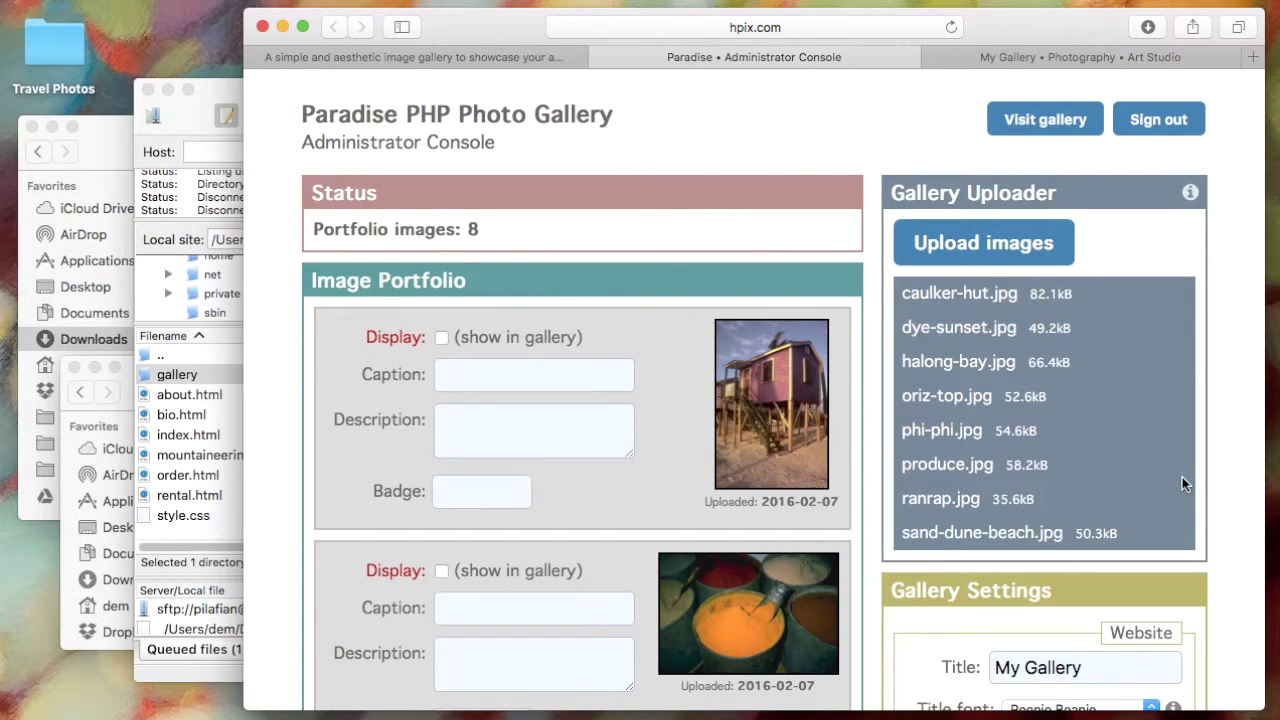
# Display the first photo, captioned Purple Hut with description Belize.
pyautogui.click(477, 337)
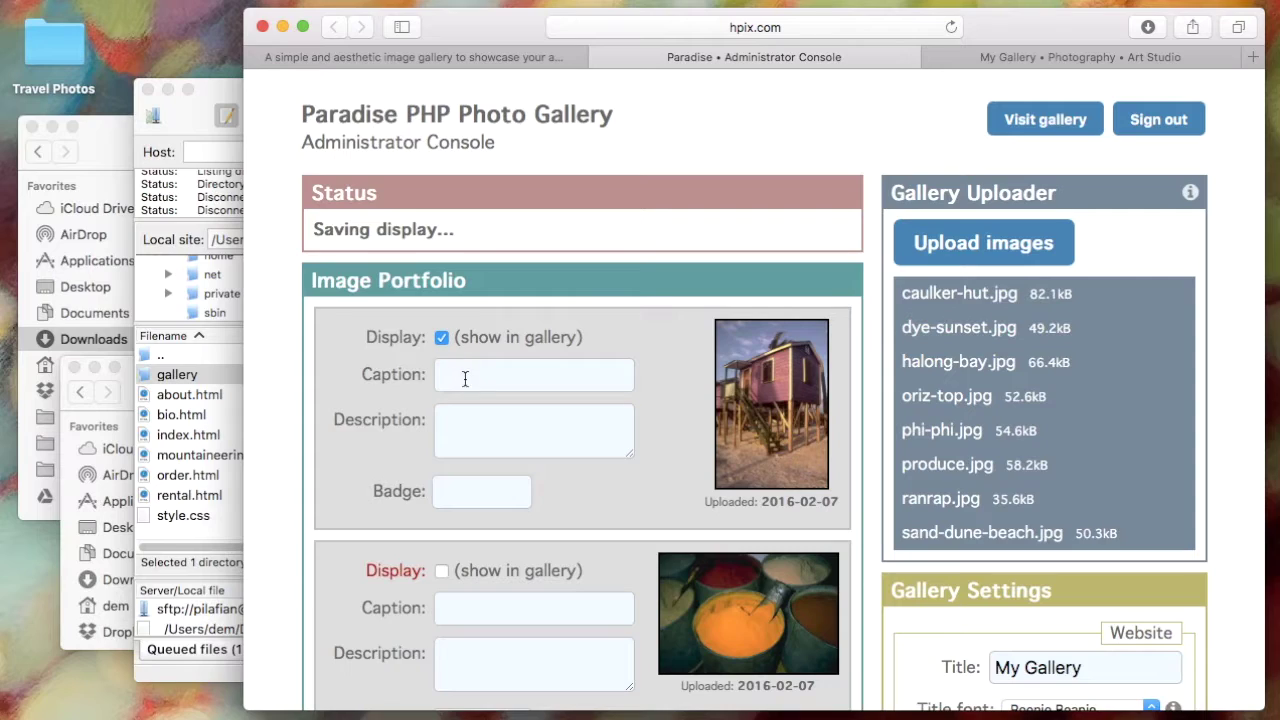
pyautogui.write('P')
pyautogui.write('urple')
pyautogui.write(' Hut')
pyautogui.press('Tab')
pyautogui.write('Belize')
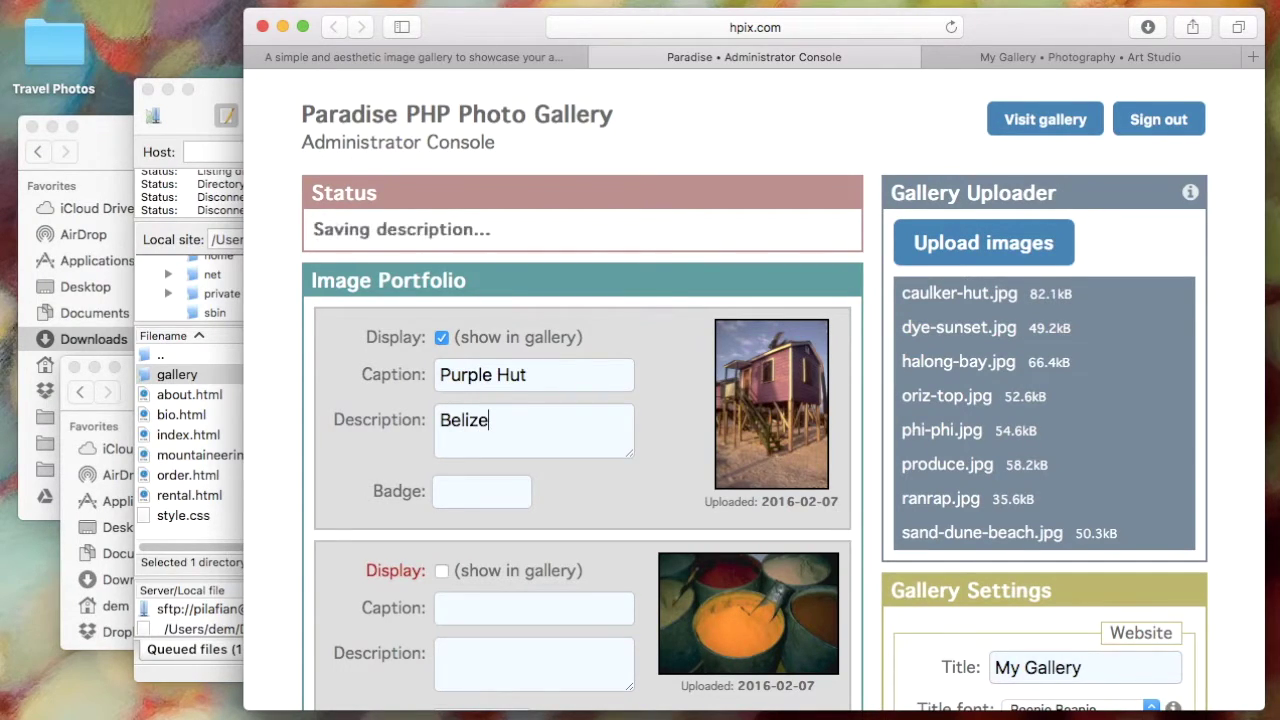
pyautogui.scroll(-6, 583, 390)
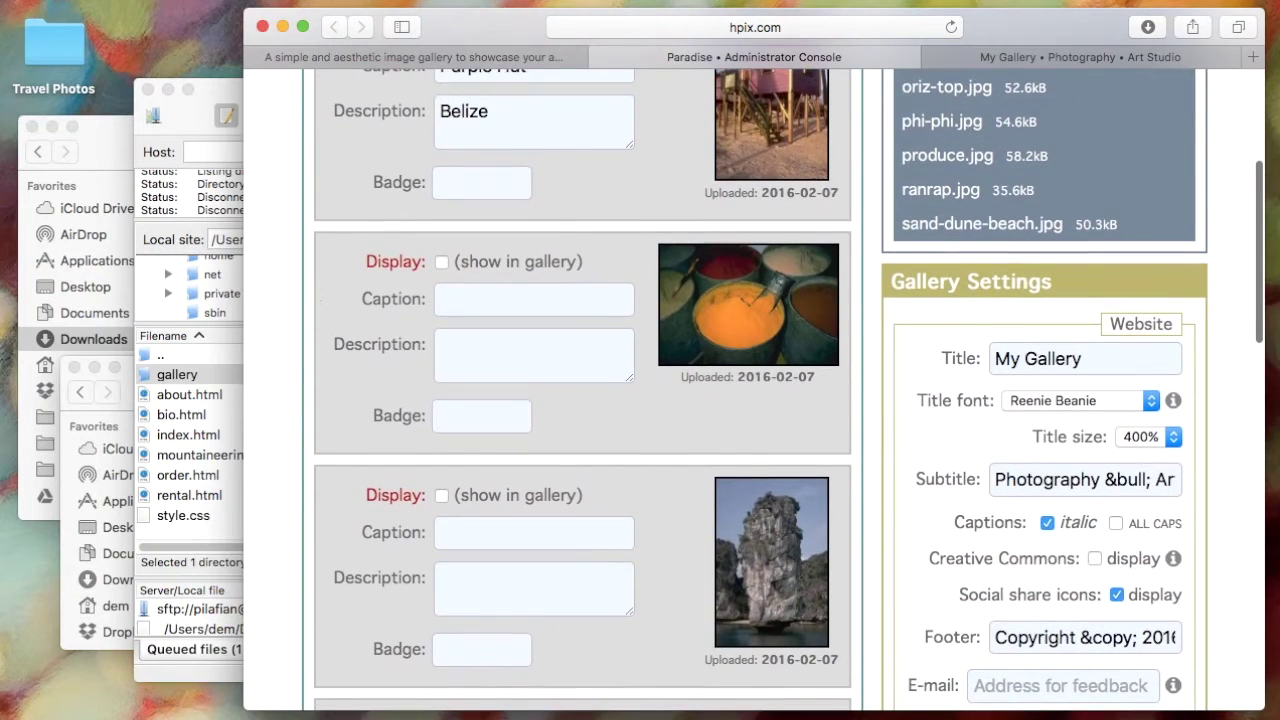
# Display the second photo as Colorful Market, Morocco, Award badge, and move it above Purple Hut.
pyautogui.click(441, 261)
pyautogui.click(454, 296)
pyautogui.write('Colorful')
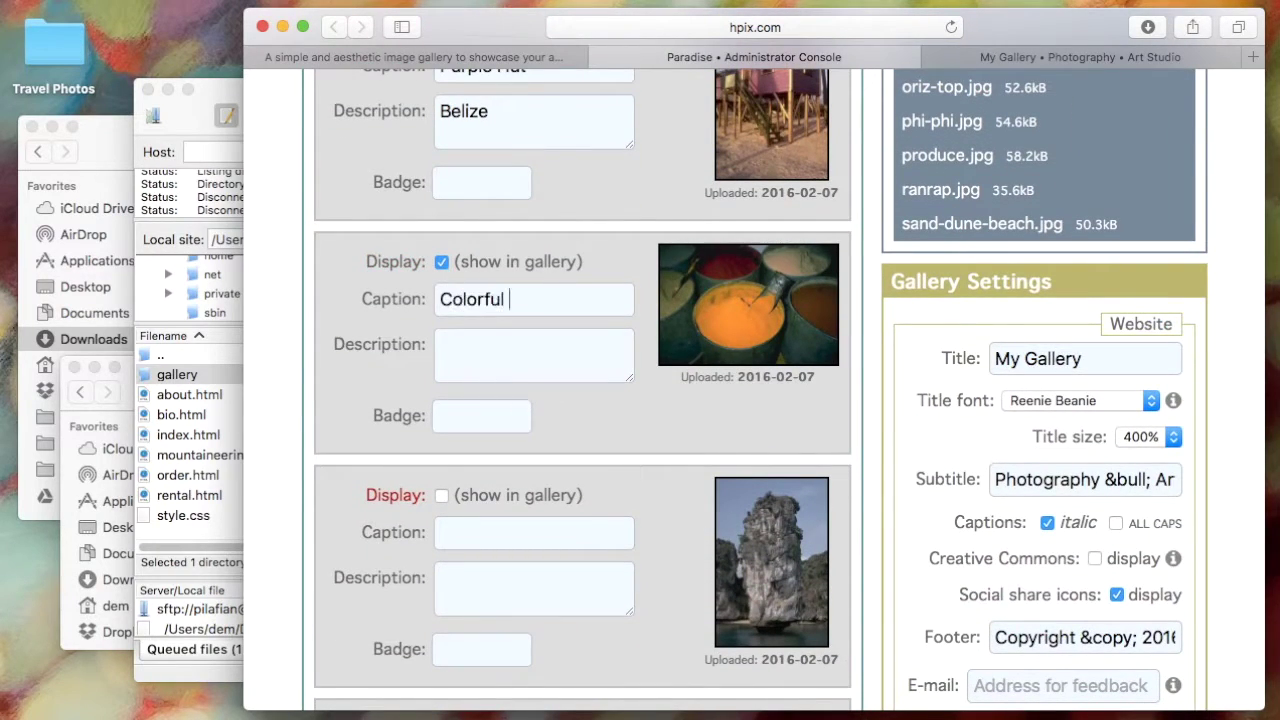
pyautogui.write(' Market')
pyautogui.press('Tab')
pyautogui.write('M')
pyautogui.write('orocco')
pyautogui.write('Awa')
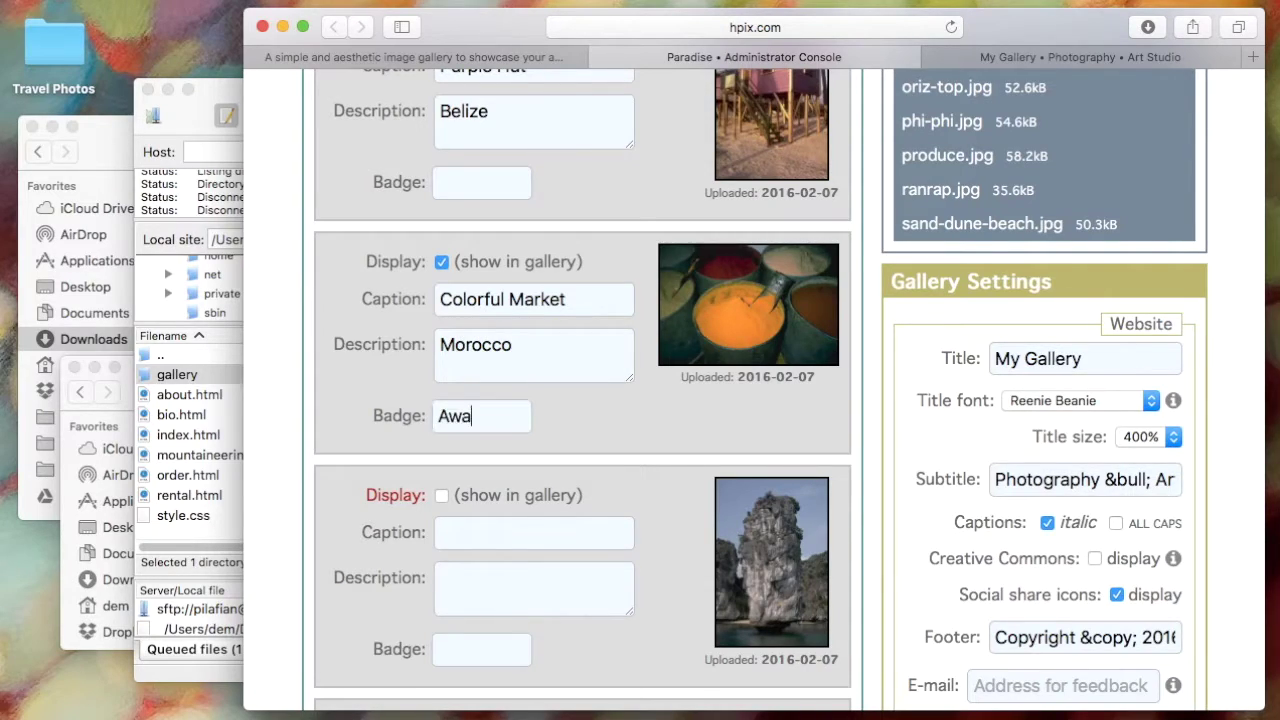
pyautogui.write('rd')
pyautogui.moveTo(335, 377)
pyautogui.click(335, 377)
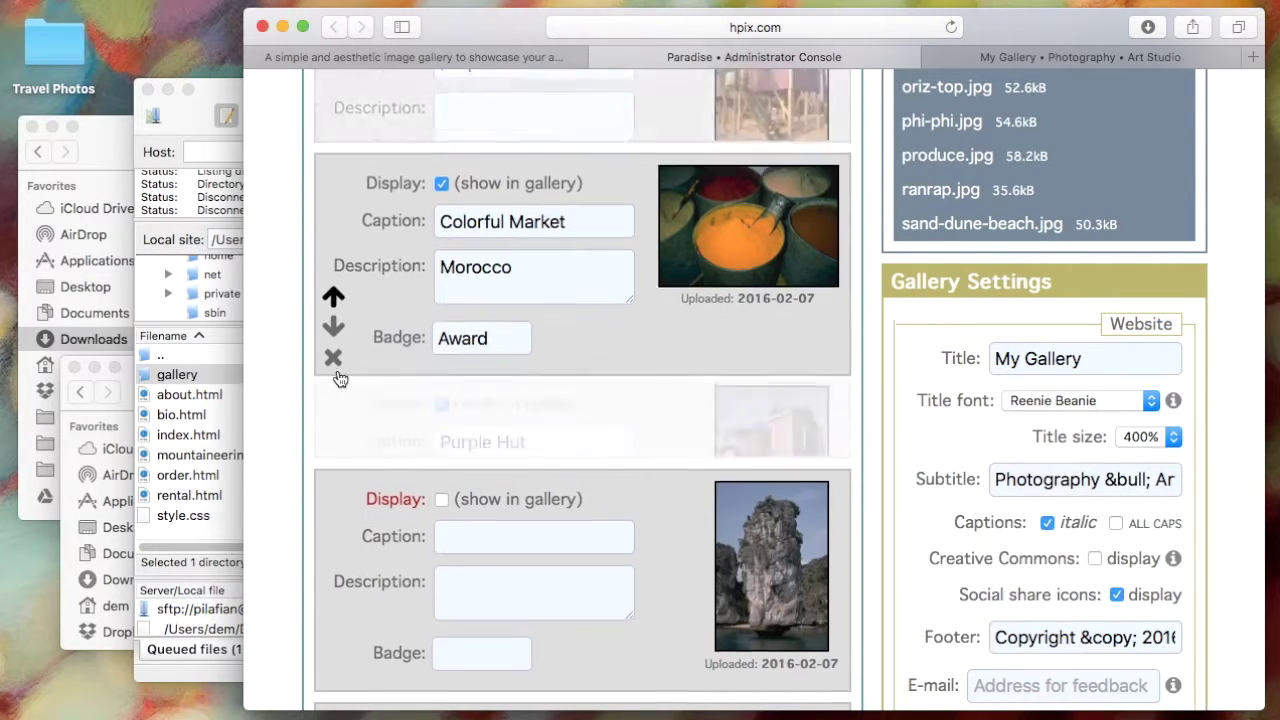
pyautogui.scroll(-5, 335, 375)
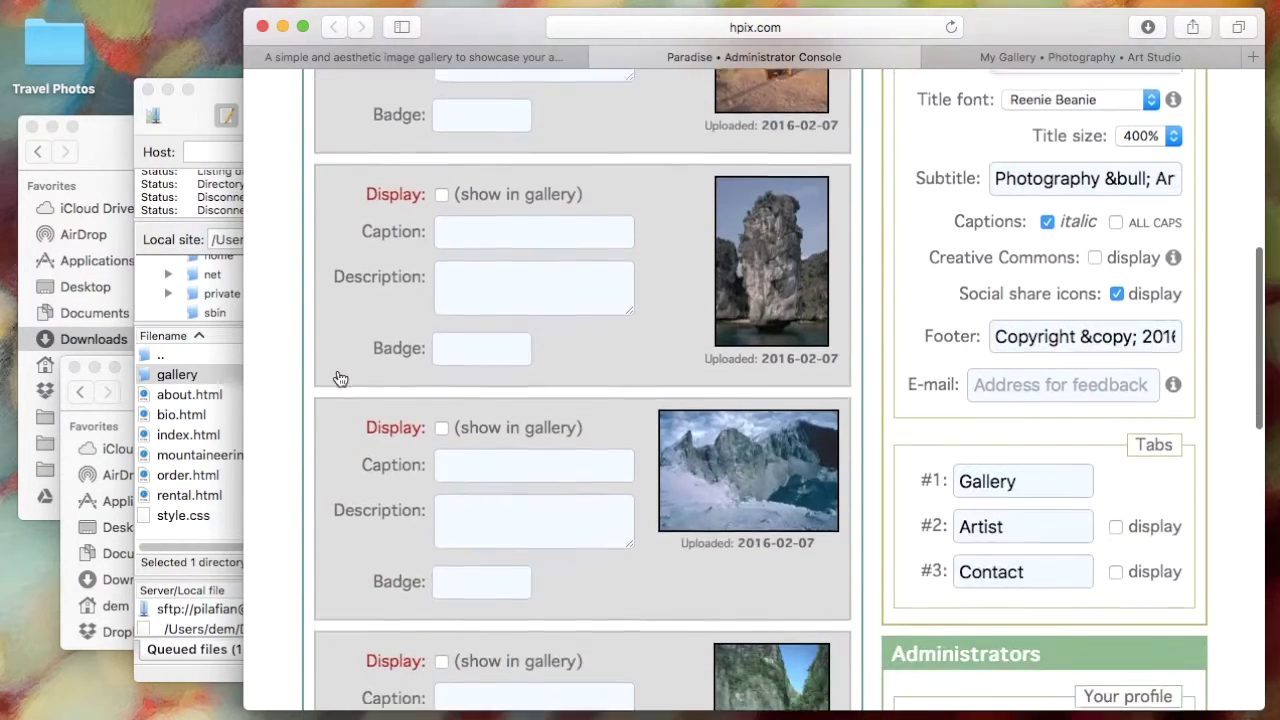
# Caption the rock tower photo Towering Rock with description Vietnam.
pyautogui.click(448, 194)
pyautogui.write('Towering Rock')
pyautogui.press('Tab')
pyautogui.write('Vietnam')
# Mark the snowy mountain, lagoon cliff, market vegetables and lake mountain photos for display.
pyautogui.scroll(-2, 583, 375)
pyautogui.scroll(-4, 338, 96)
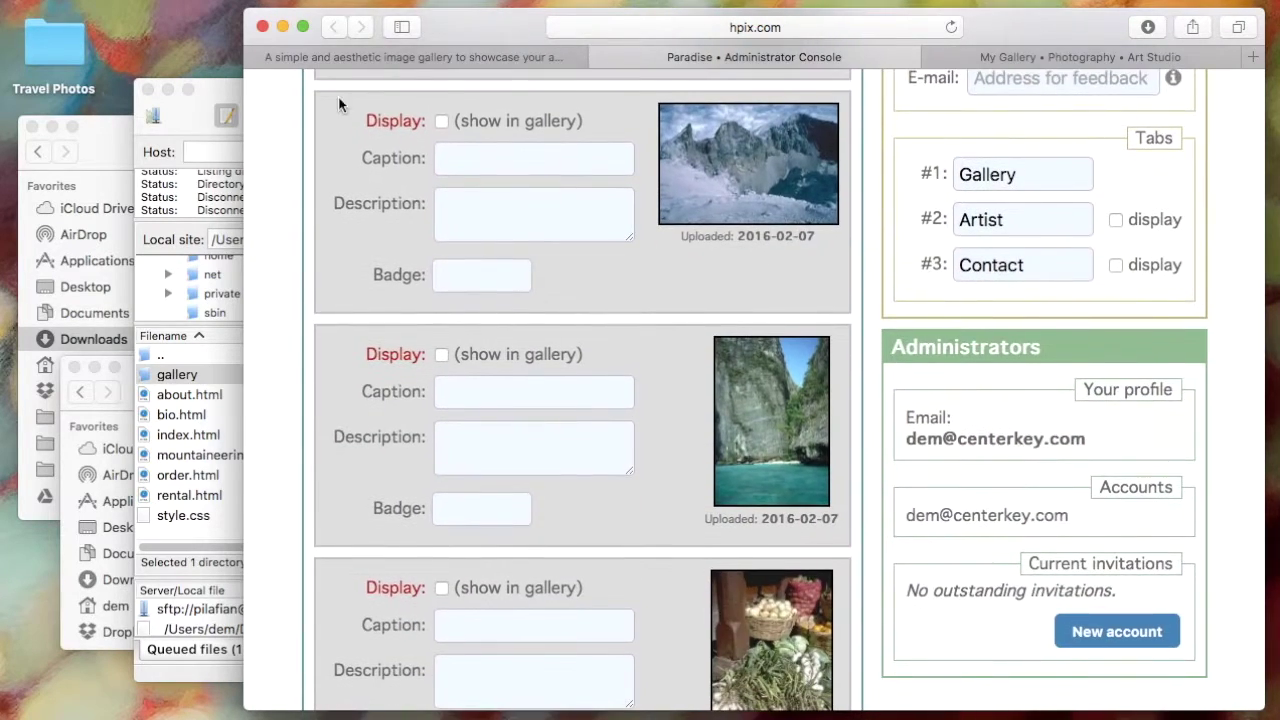
pyautogui.click(441, 120)
pyautogui.click(441, 355)
pyautogui.click(441, 588)
pyautogui.scroll(-2, 445, 597)
pyautogui.scroll(-10, 445, 597)
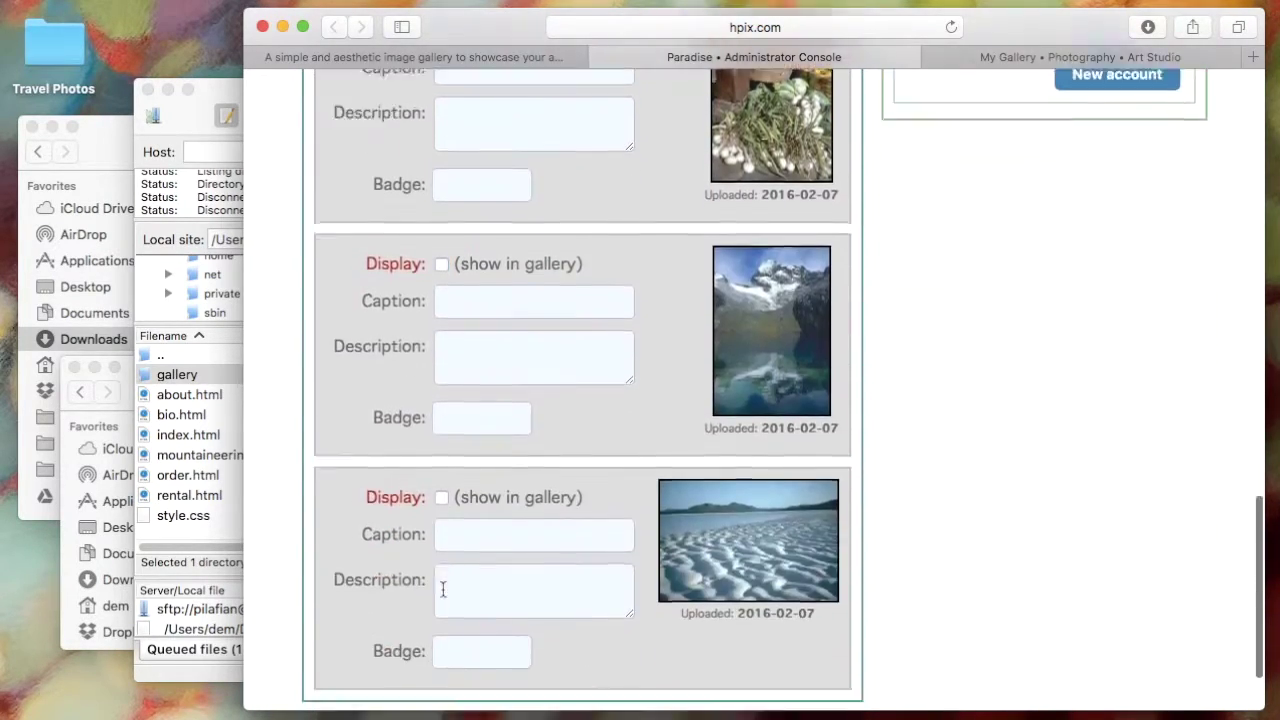
pyautogui.click(442, 228)
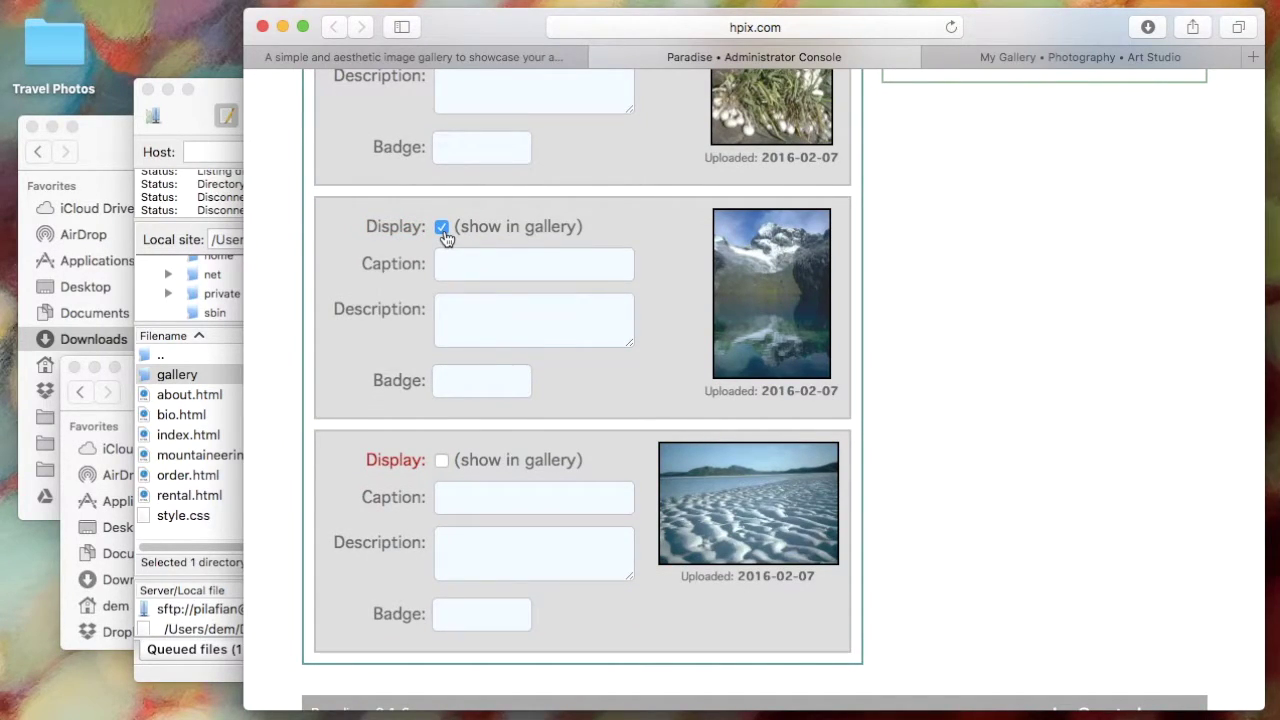
# Replace the gallery title My Gallery with Travel Photos.
pyautogui.scroll(9, 915, 151)
pyautogui.scroll(5, 915, 151)
pyautogui.scroll(4, 916, 152)
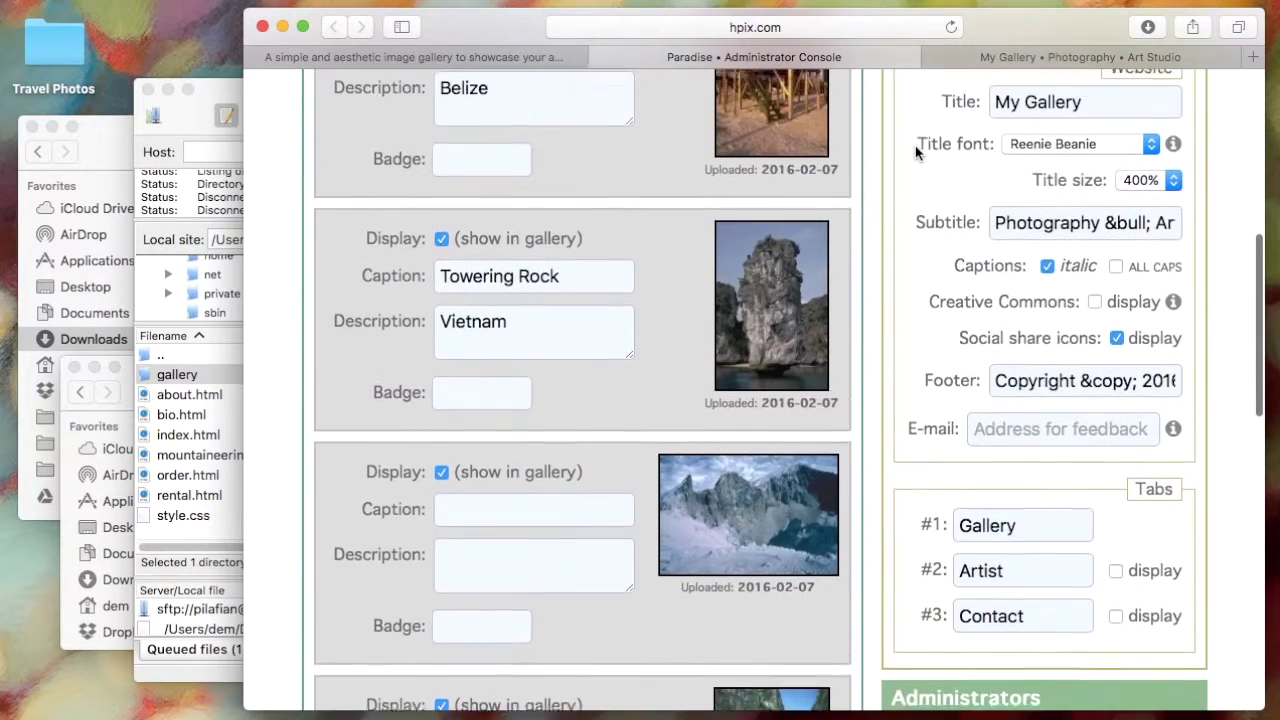
pyautogui.scroll(2, 915, 151)
pyautogui.tripleClick(1013, 203)
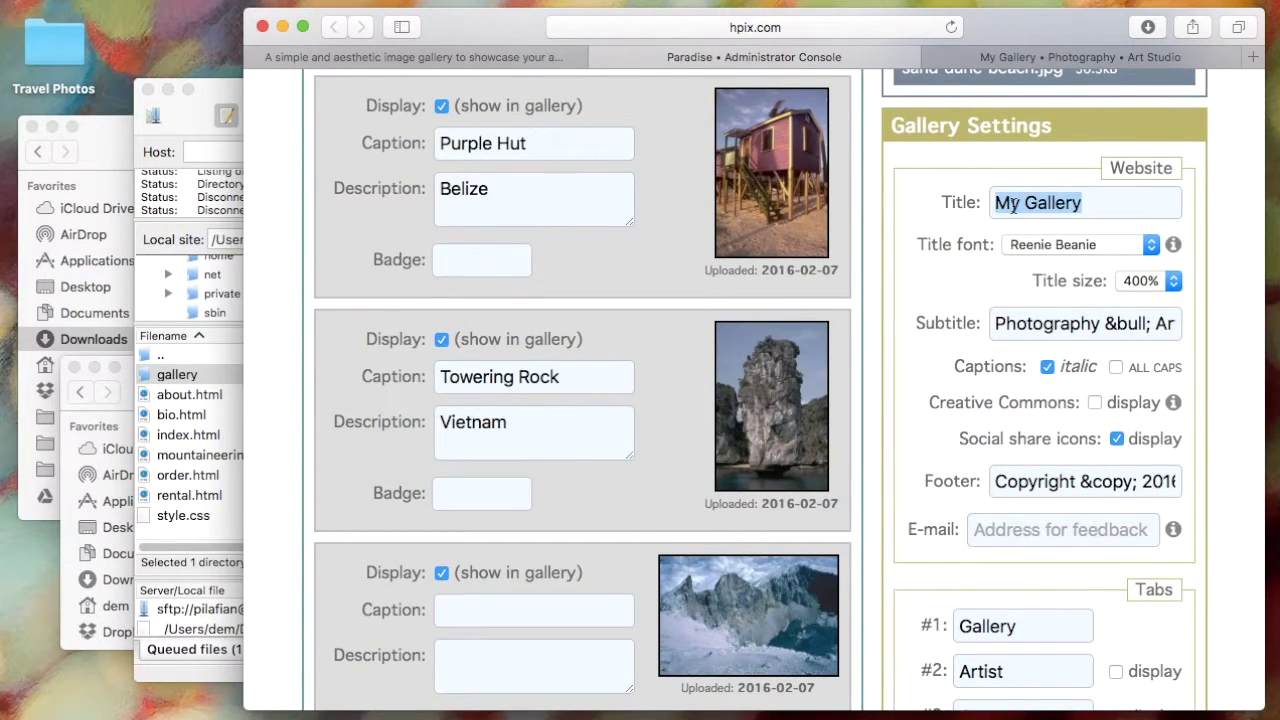
pyautogui.press('BackSpace')
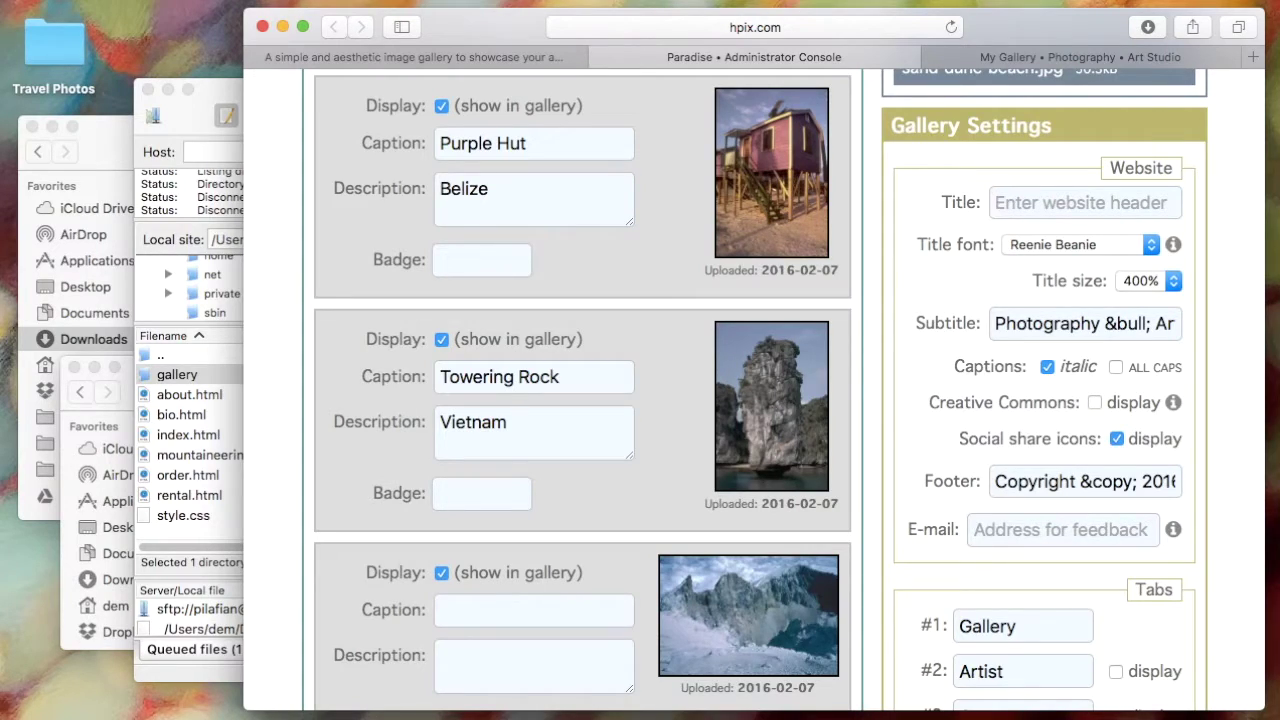
pyautogui.write('Travel Photos')
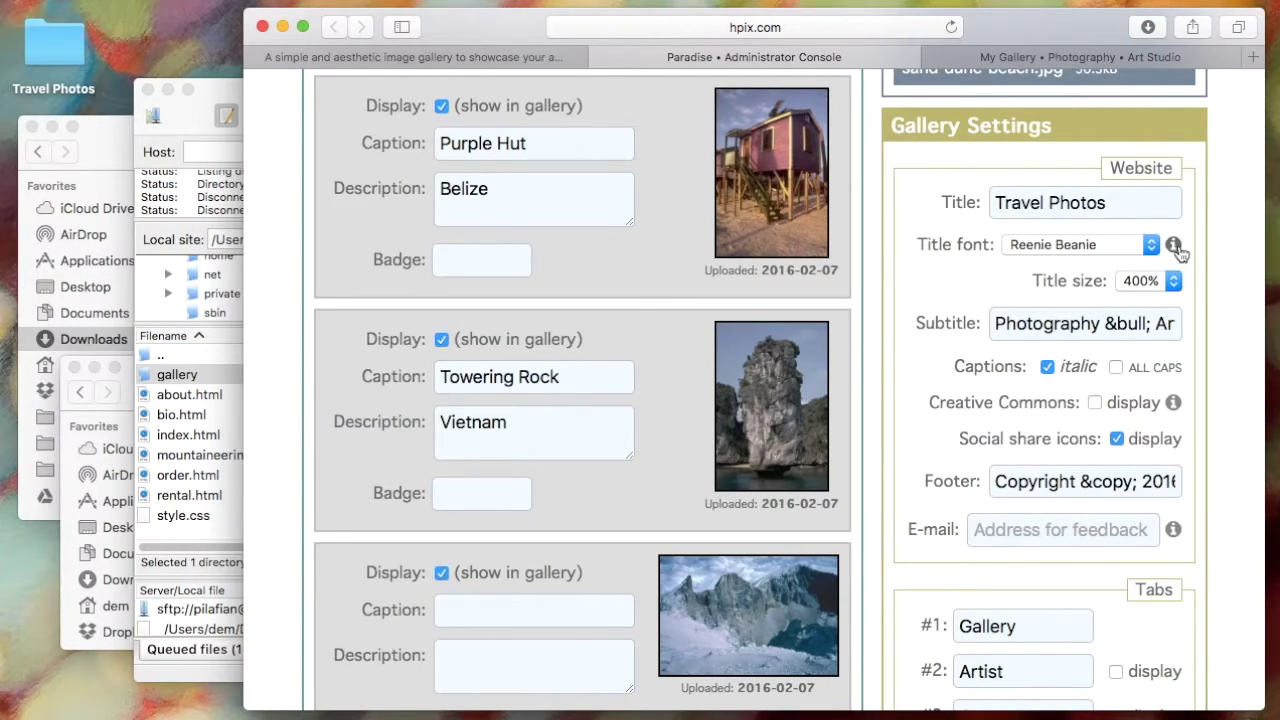
pyautogui.click(1176, 246)
# Browse the Fonts Sampler previews of Travel Photos and pick out Slackey.
pyautogui.scroll(-5, 1179, 250)
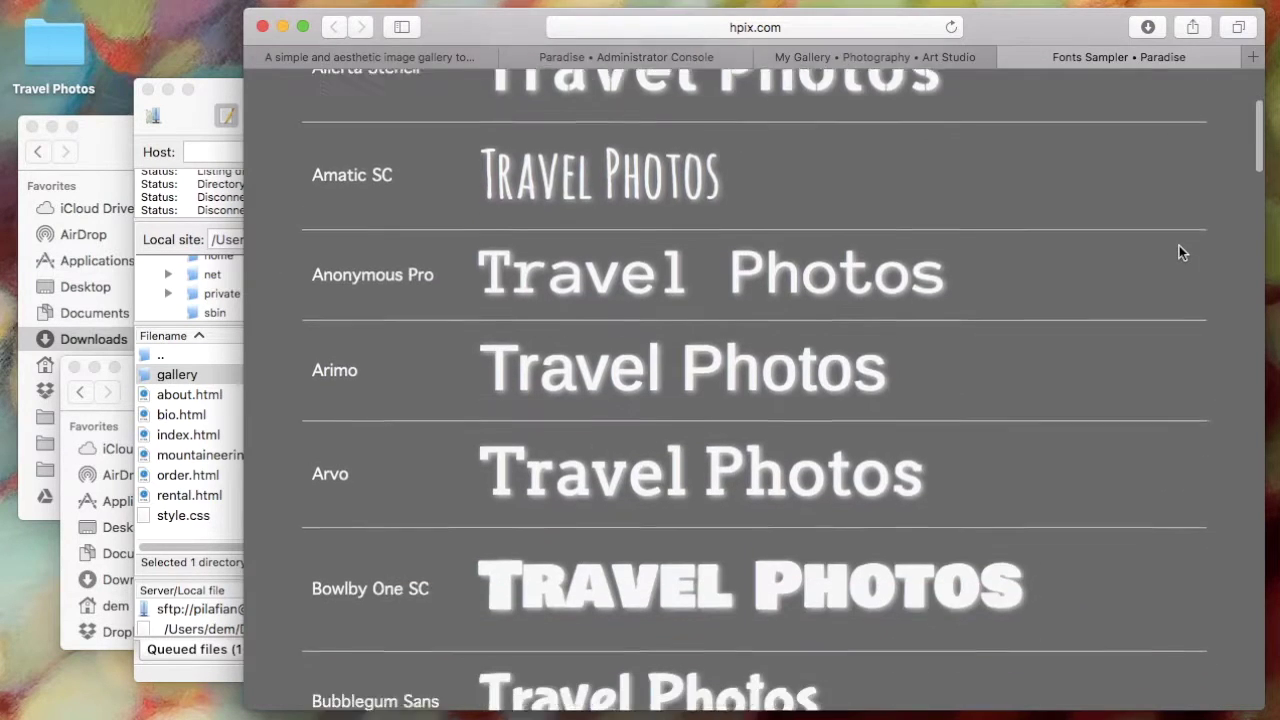
pyautogui.scroll(-5, 1179, 250)
pyautogui.scroll(-5, 1179, 250)
pyautogui.scroll(-5, 1179, 250)
pyautogui.scroll(-5, 1179, 250)
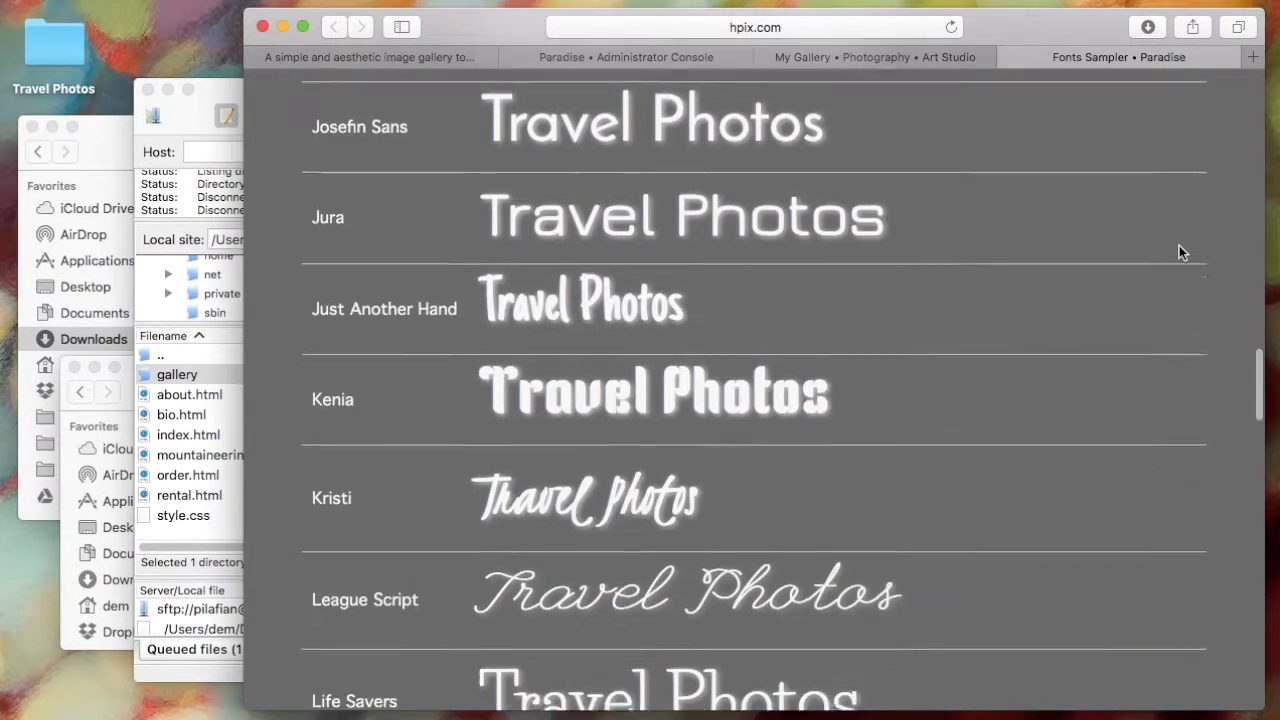
pyautogui.scroll(-5, 1179, 250)
pyautogui.scroll(-5, 1179, 250)
pyautogui.scroll(-5, 1179, 250)
pyautogui.scroll(-4, 1179, 250)
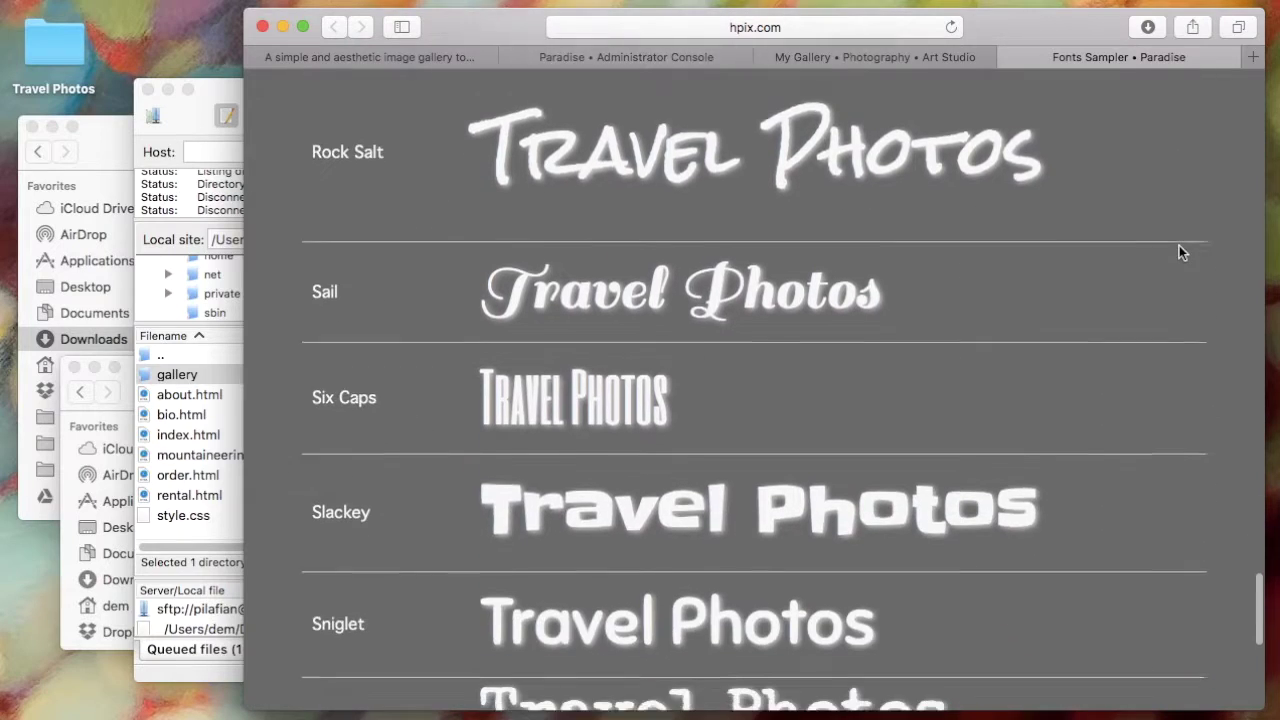
pyautogui.scroll(-5, 1179, 245)
pyautogui.scroll(-3, 1179, 245)
pyautogui.scroll(3, 1179, 245)
pyautogui.scroll(2, 1080, 237)
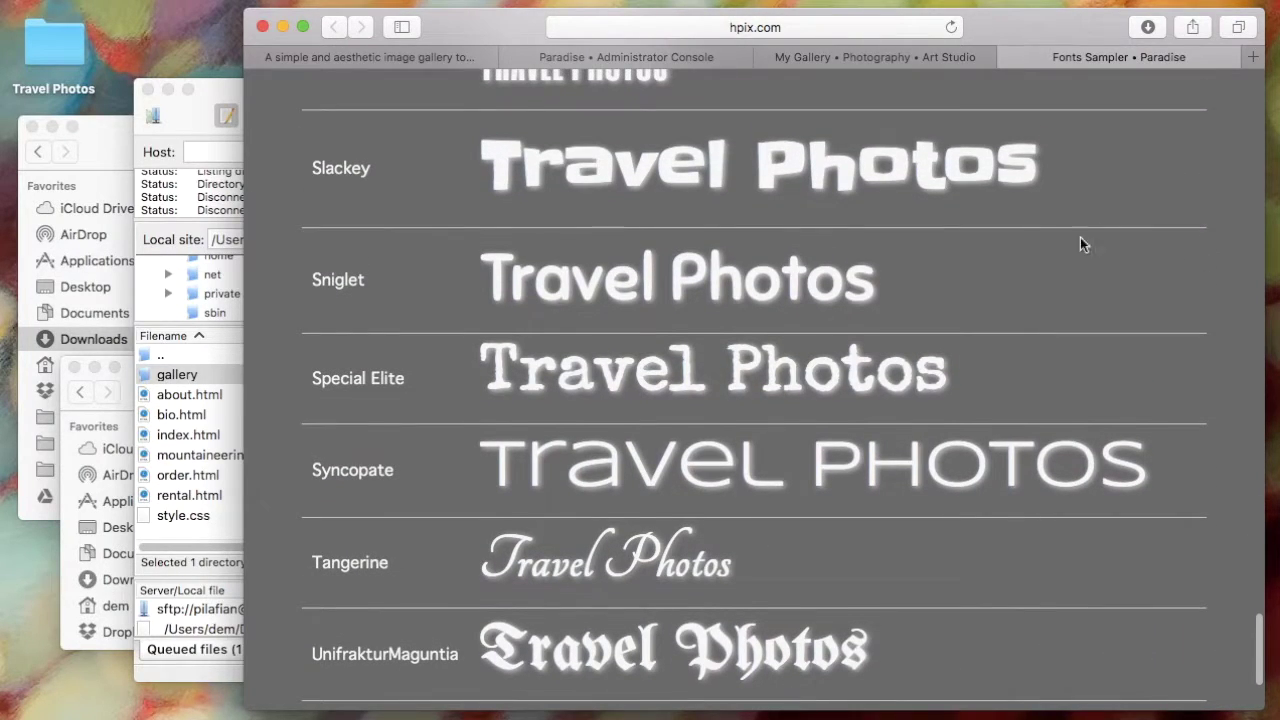
pyautogui.doubleClick(339, 168)
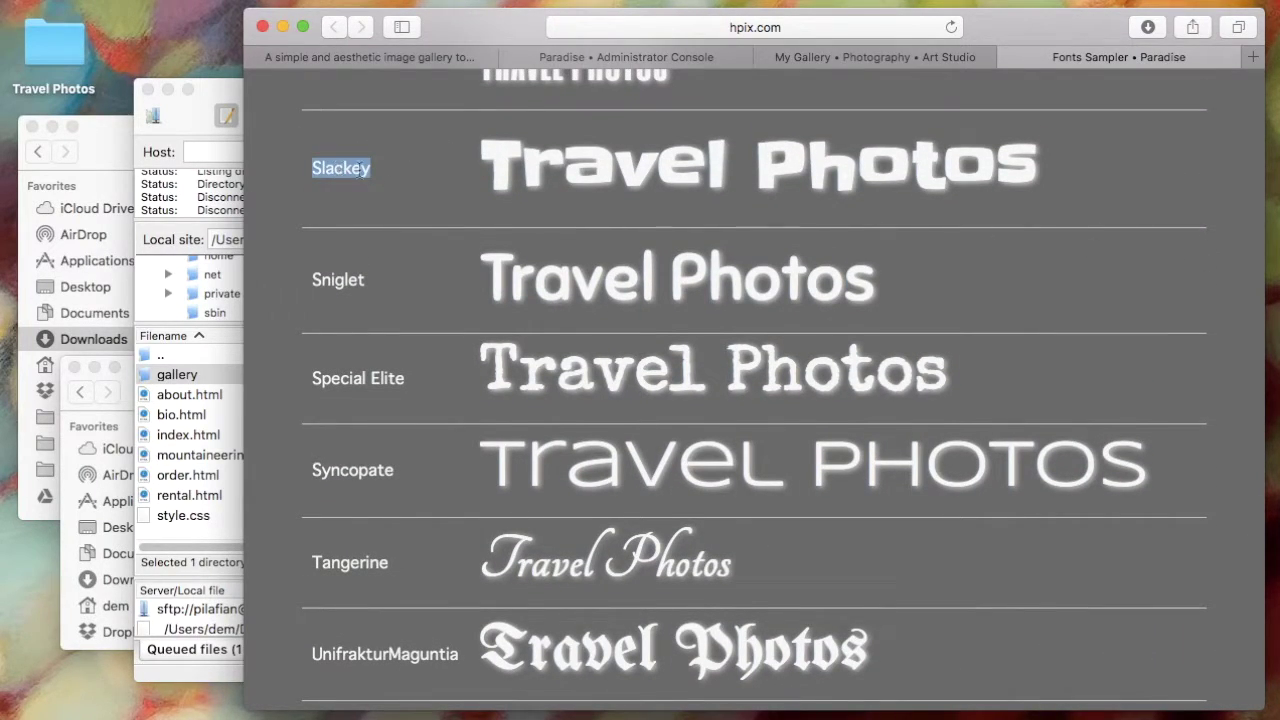
# Set the title font to Slackey at 500% size and make captions all caps.
pyautogui.click(622, 57)
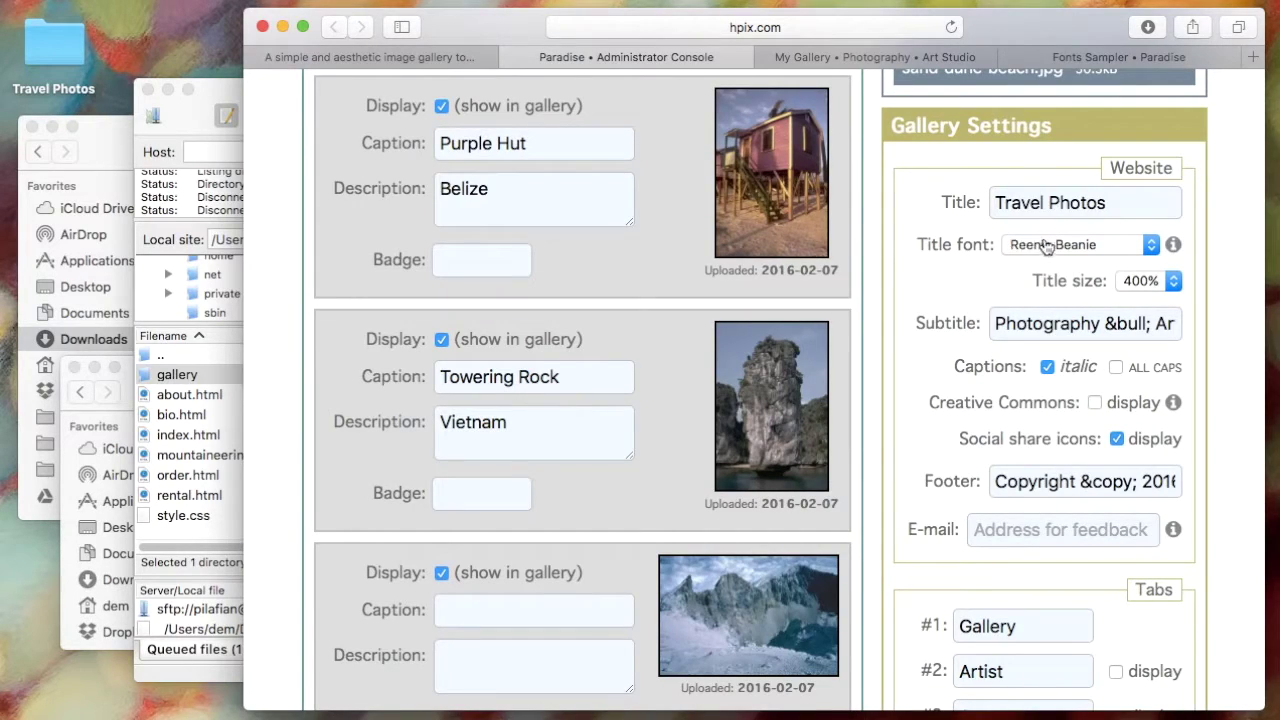
pyautogui.click(1044, 247)
pyautogui.click(1080, 319)
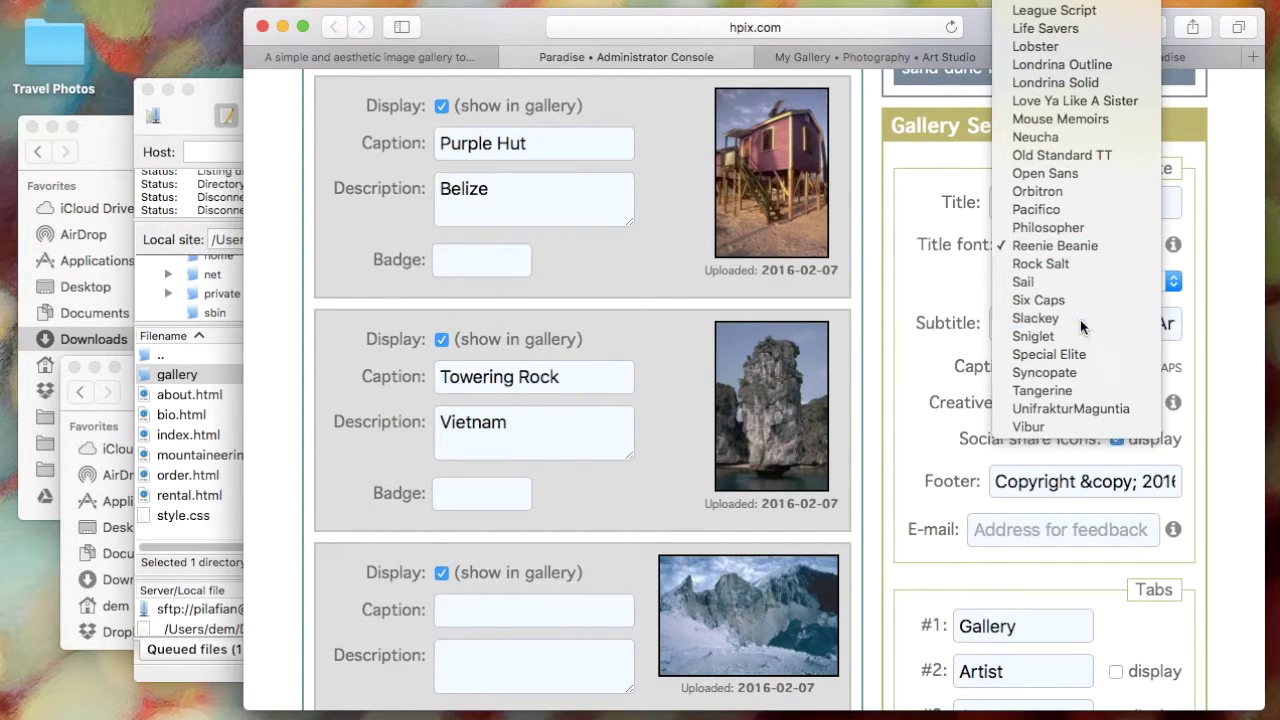
pyautogui.click(1172, 286)
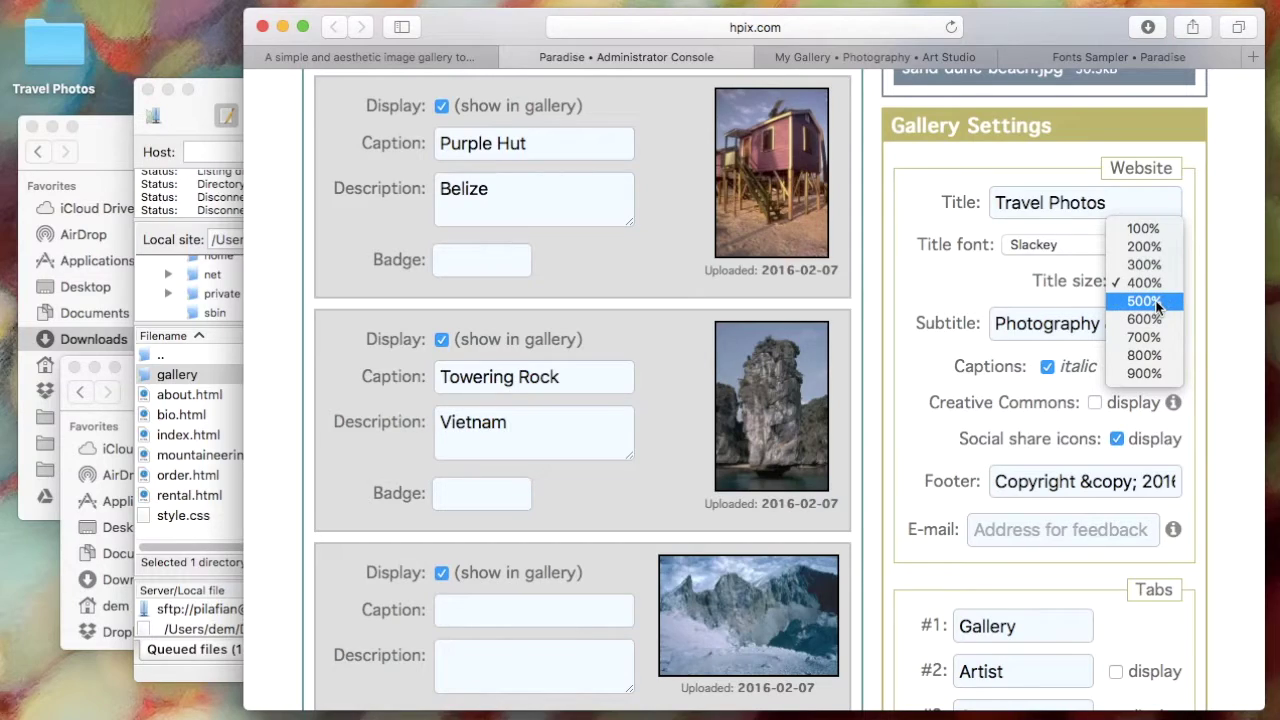
pyautogui.click(1160, 301)
pyautogui.click(1117, 370)
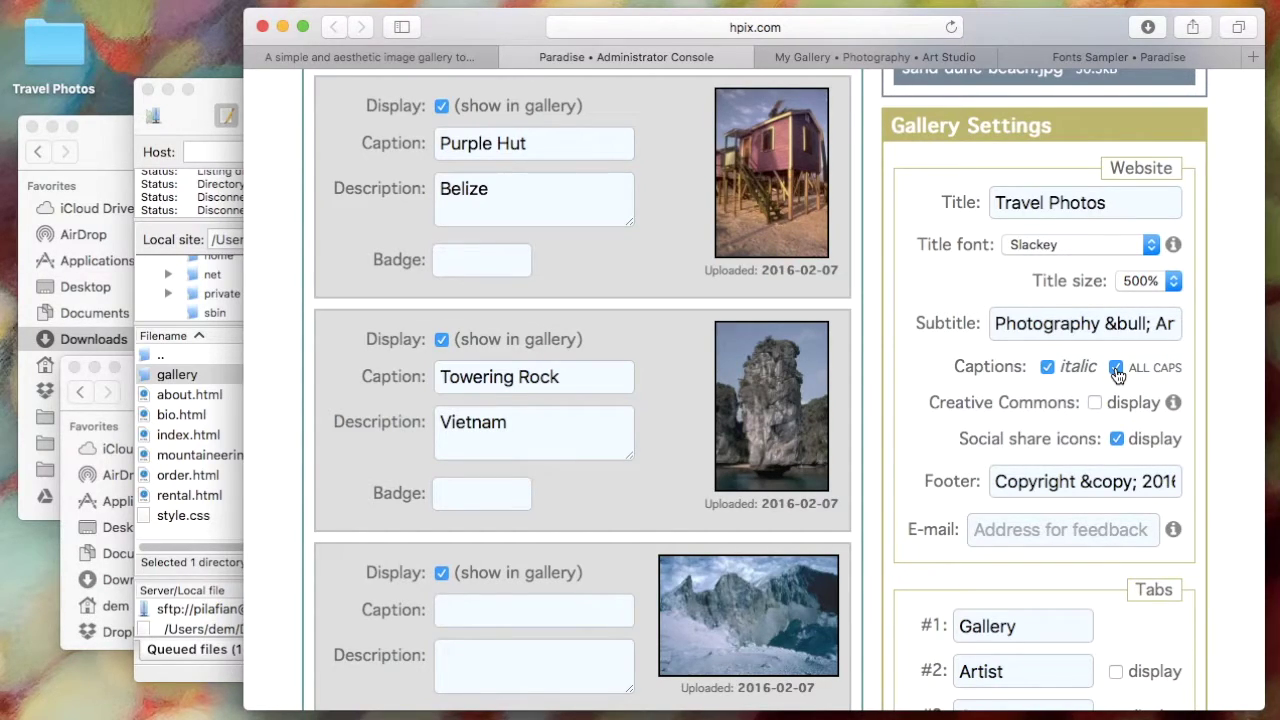
pyautogui.scroll(-3, 1022, 490)
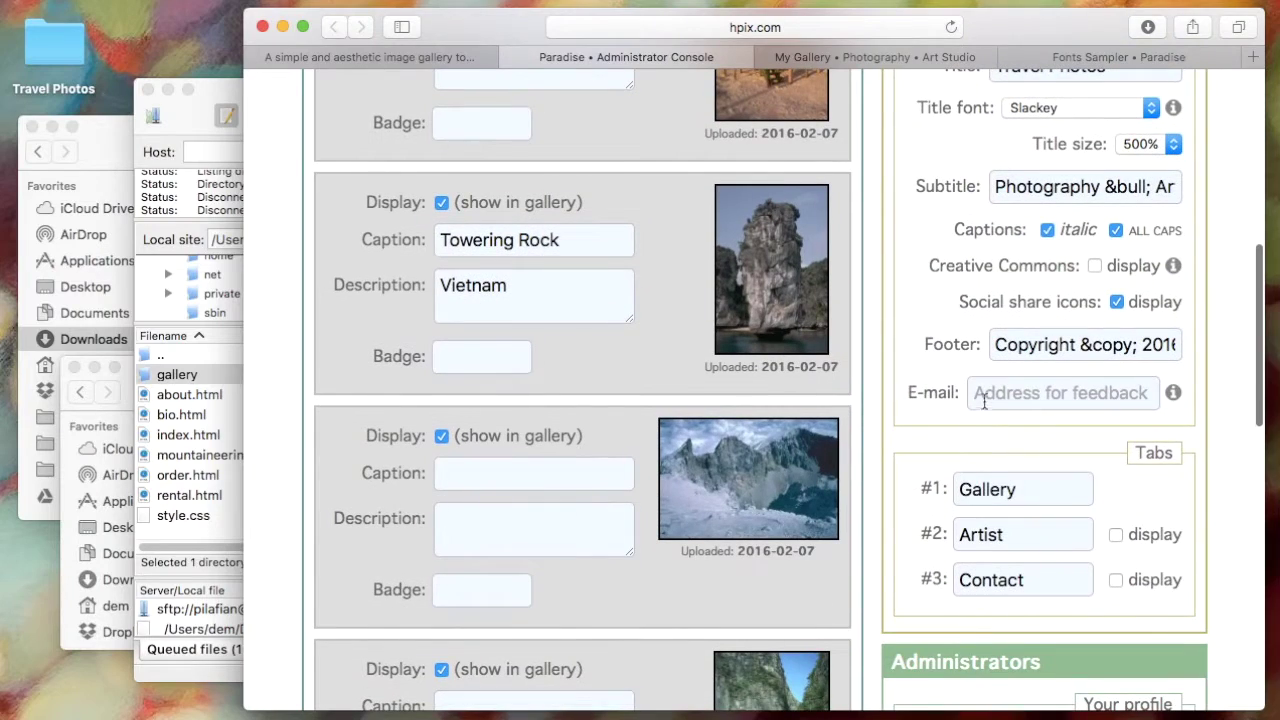
pyautogui.click(980, 398)
pyautogui.write('jan@example.com')
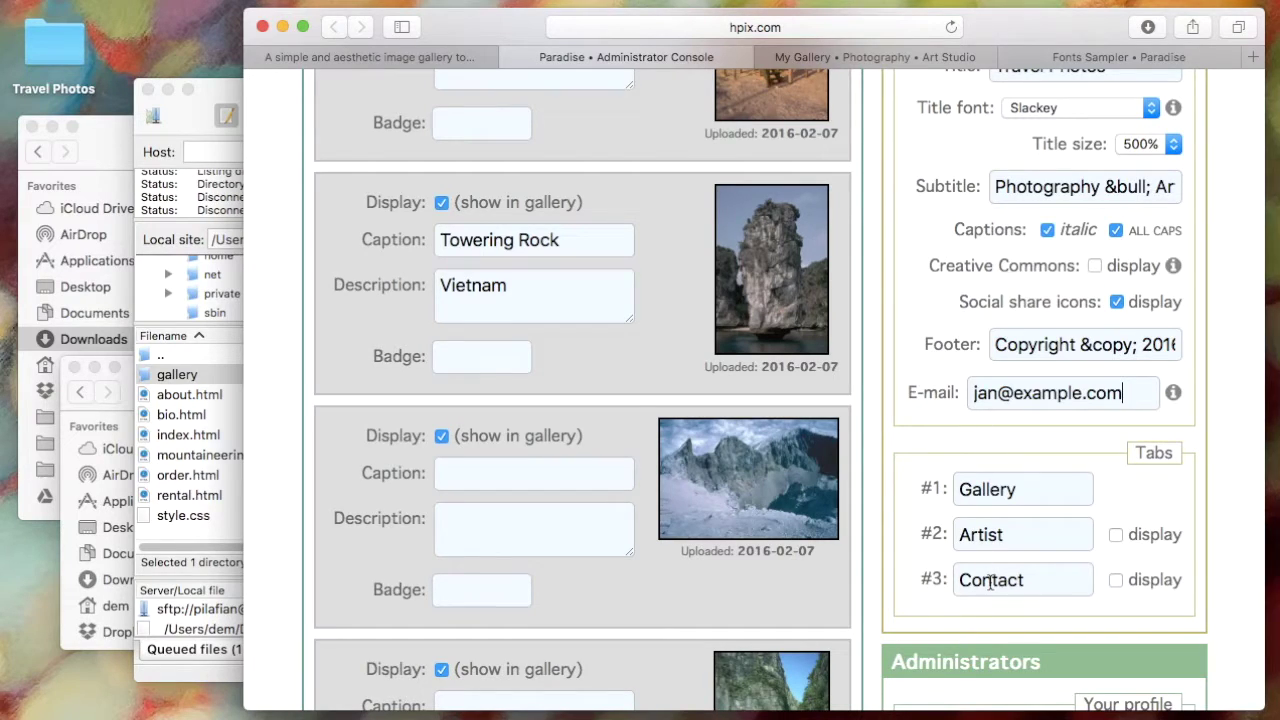
pyautogui.doubleClick(990, 582)
pyautogui.write('Sa')
pyautogui.write('y hi!')
pyautogui.click(1115, 586)
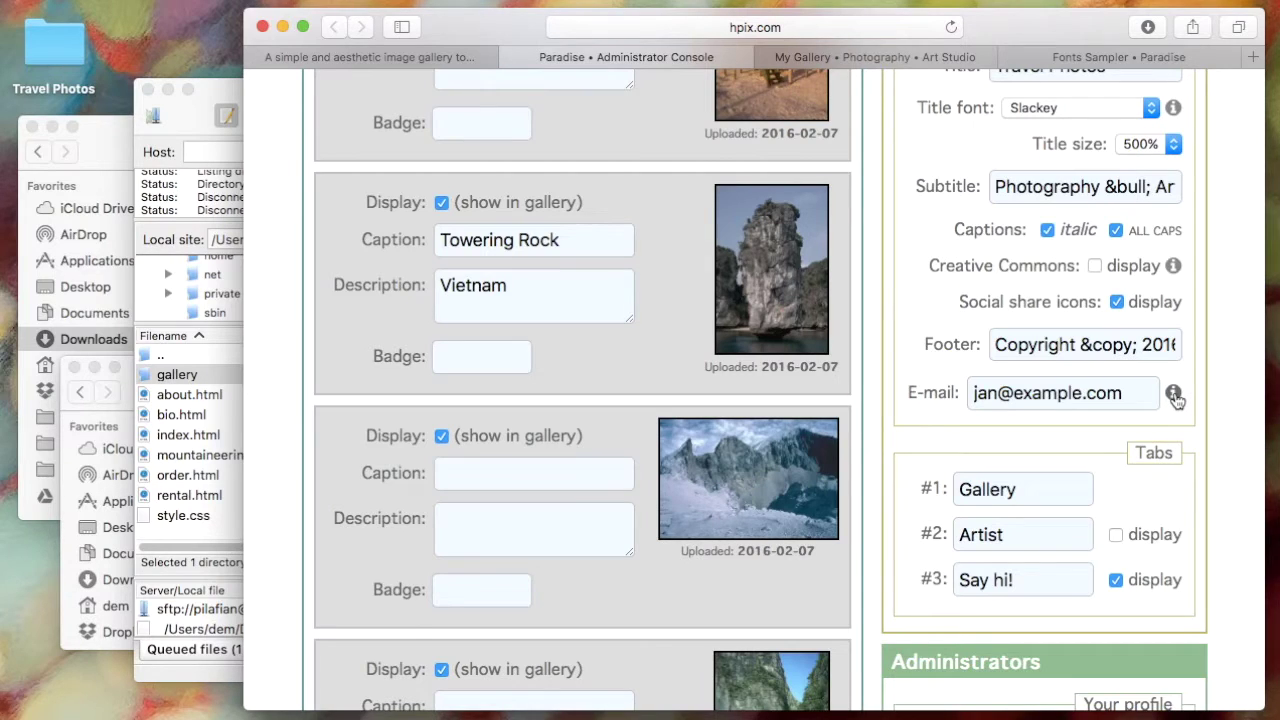
# Check the live Say hi! contact page, then return to the seven captioned Travel Photos thumbnails.
pyautogui.click(1174, 395)
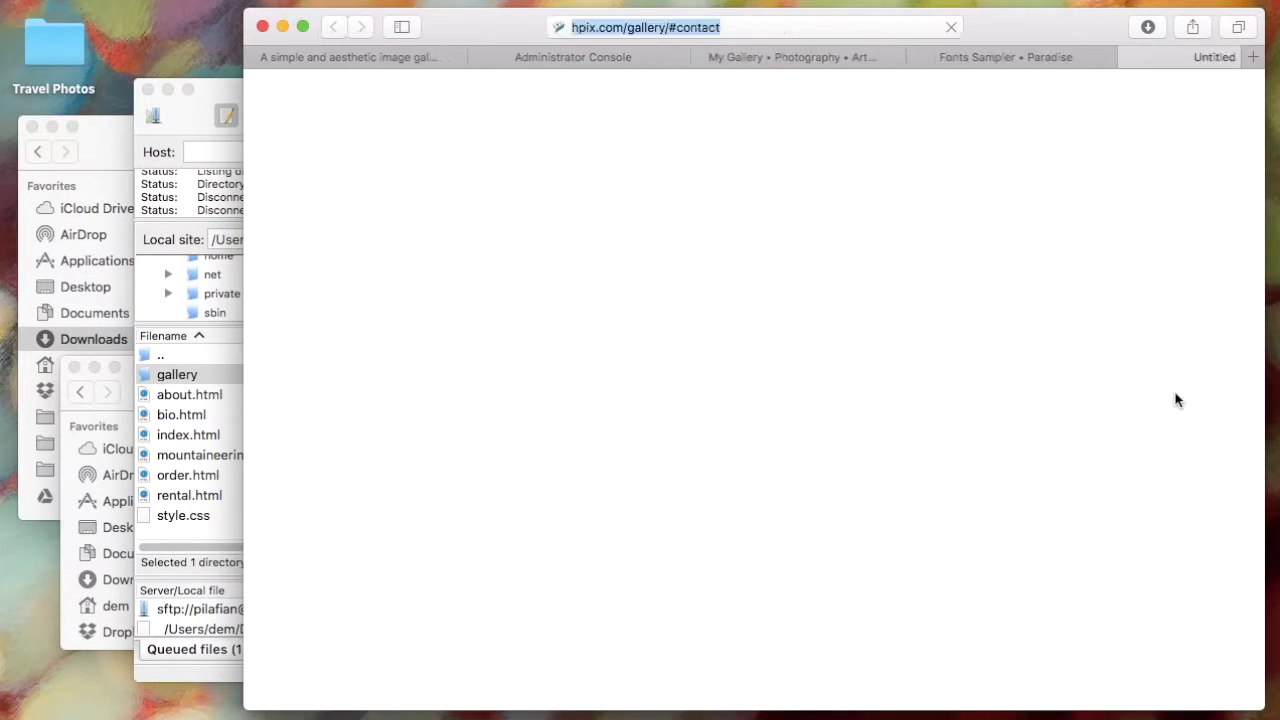
pyautogui.scroll(-3, 1175, 395)
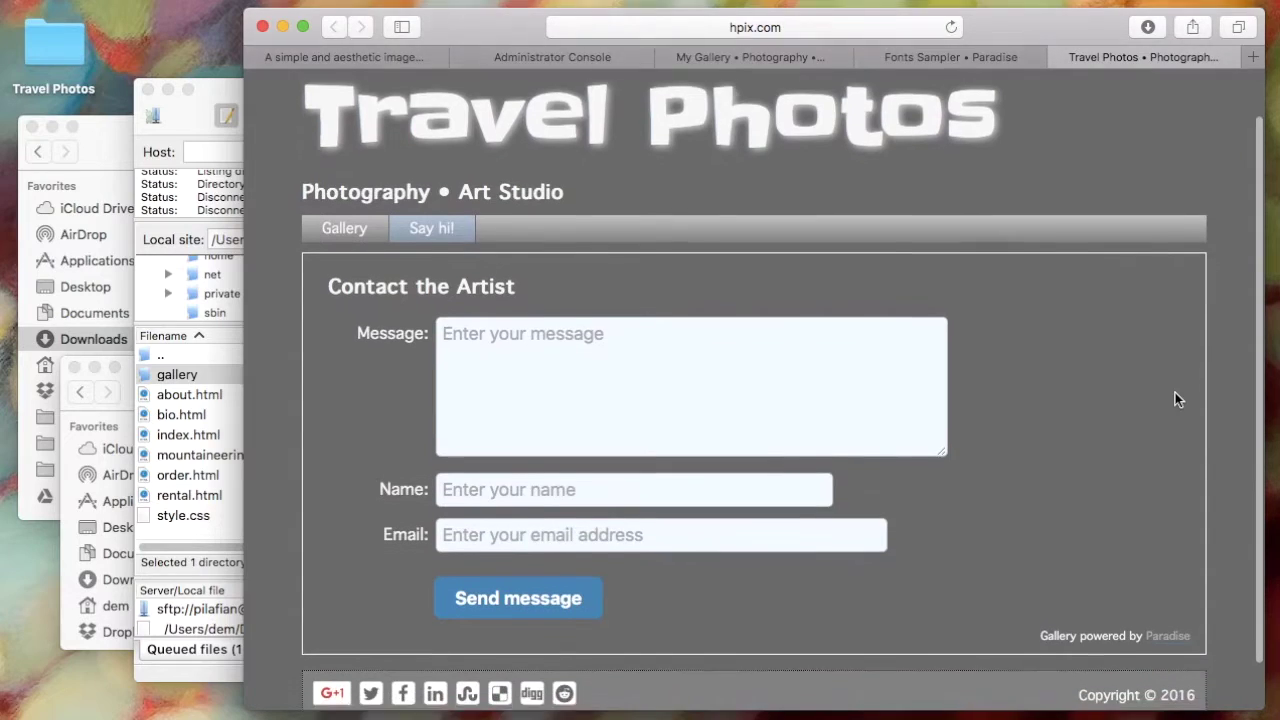
pyautogui.scroll(2, 1175, 398)
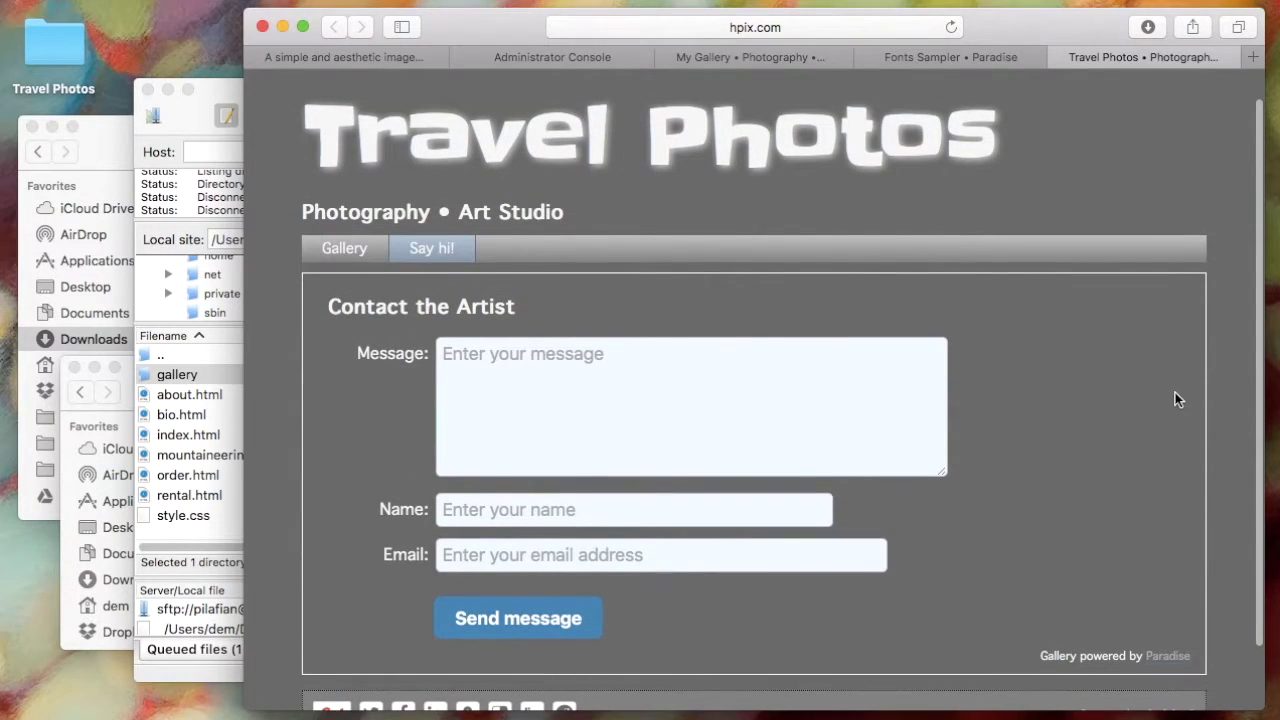
pyautogui.click(345, 250)
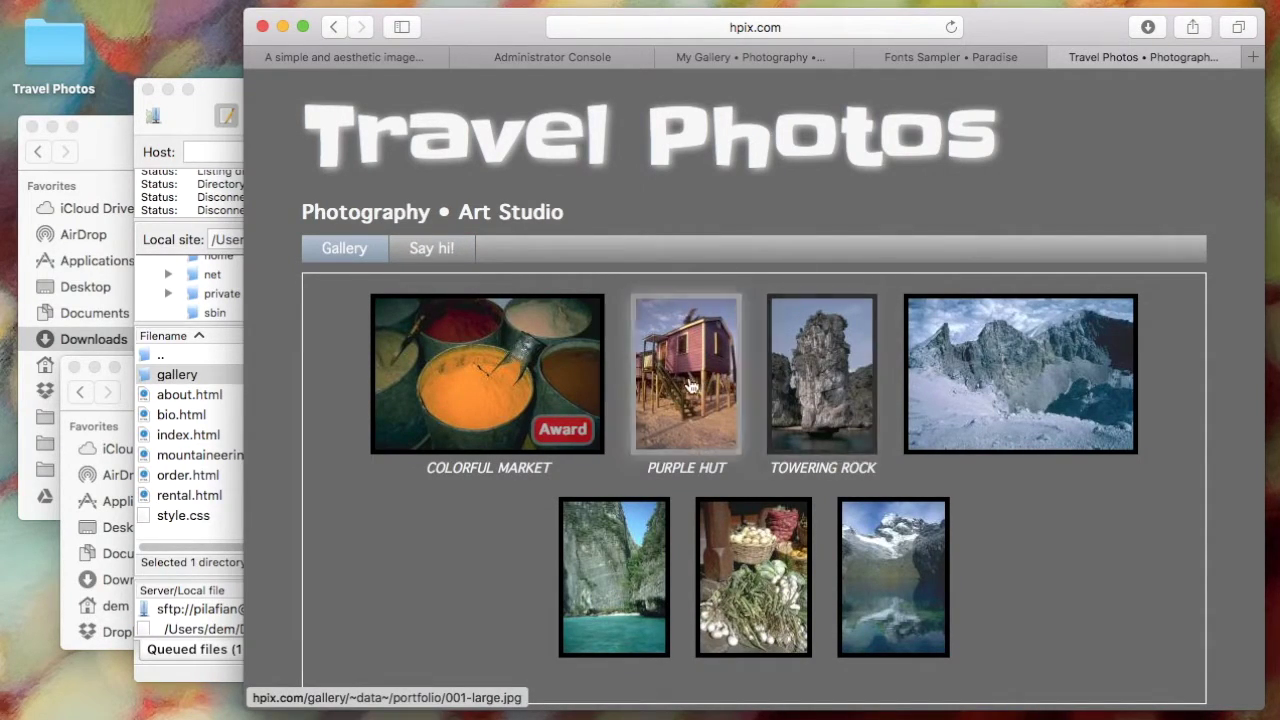
pyautogui.click(489, 374)
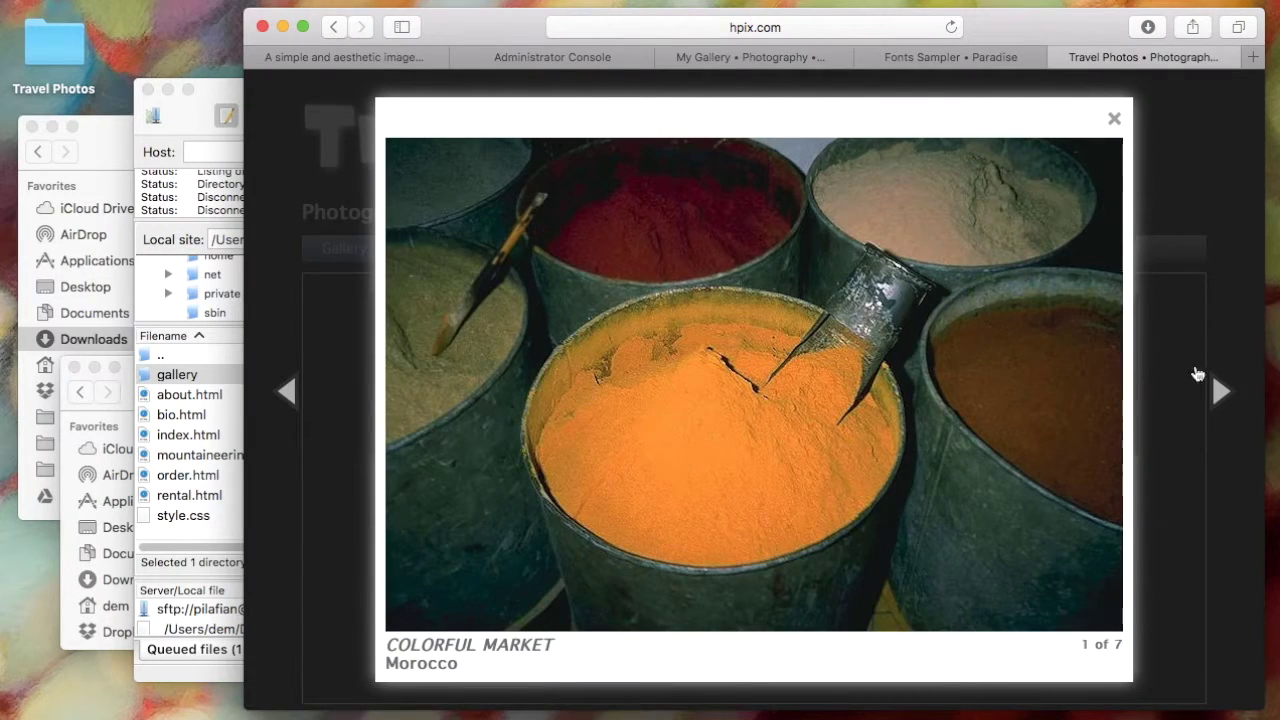
pyautogui.click(1219, 393)
pyautogui.click(1219, 393)
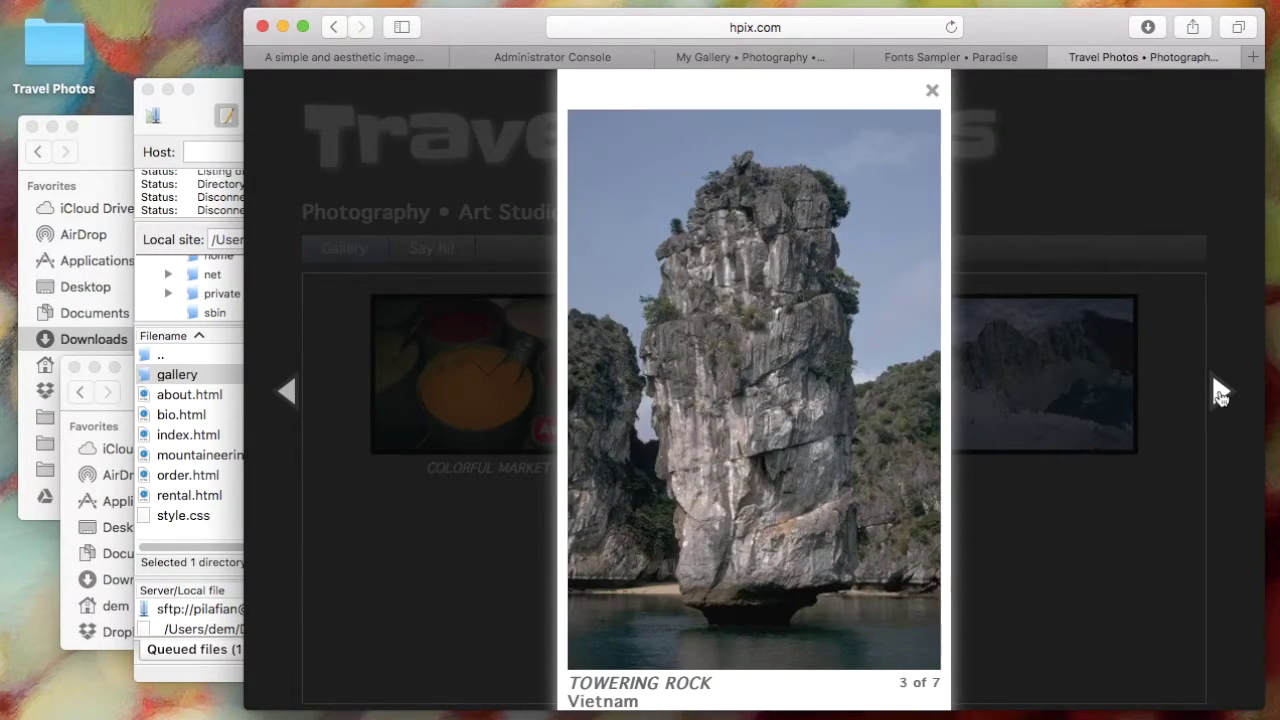
pyautogui.click(1219, 393)
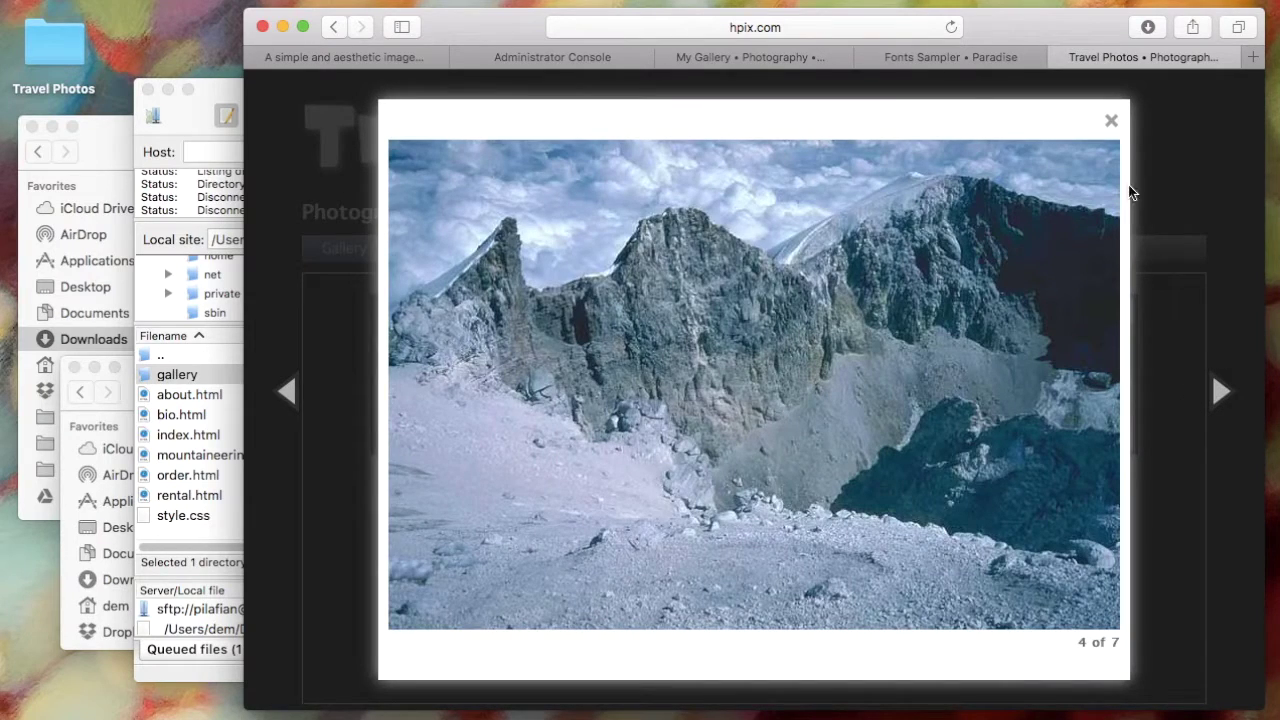
pyautogui.click(1111, 122)
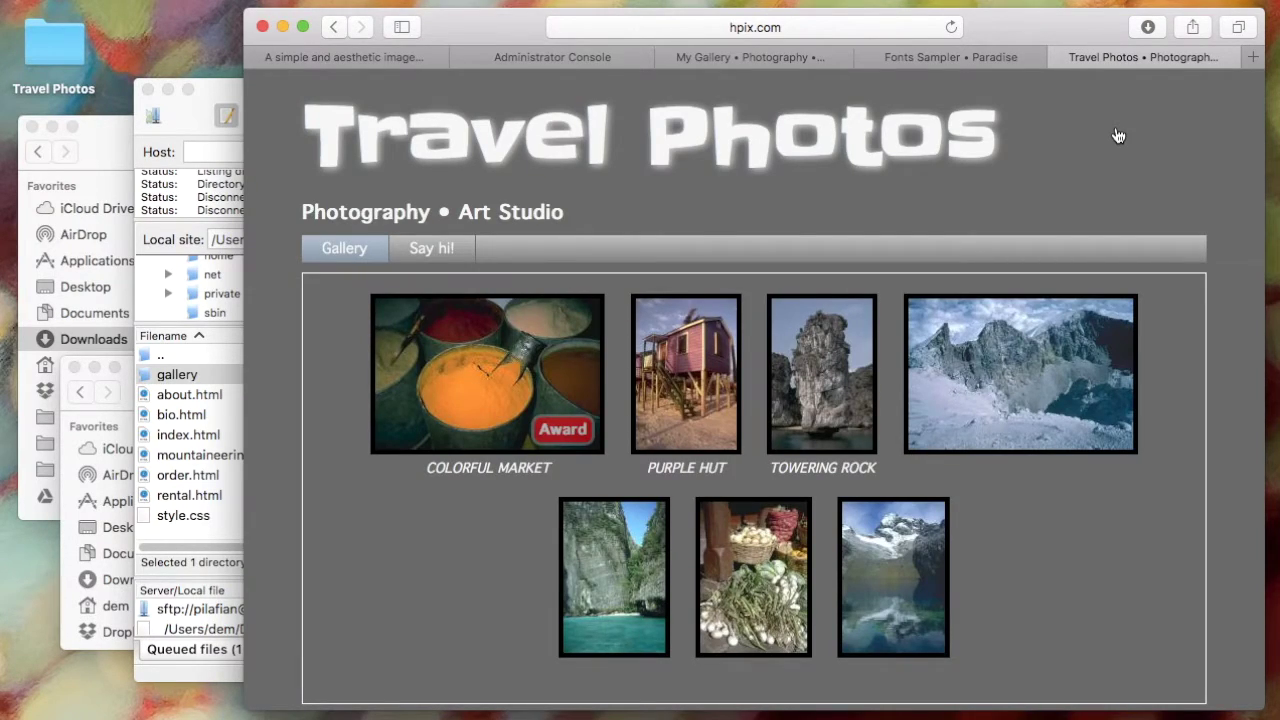